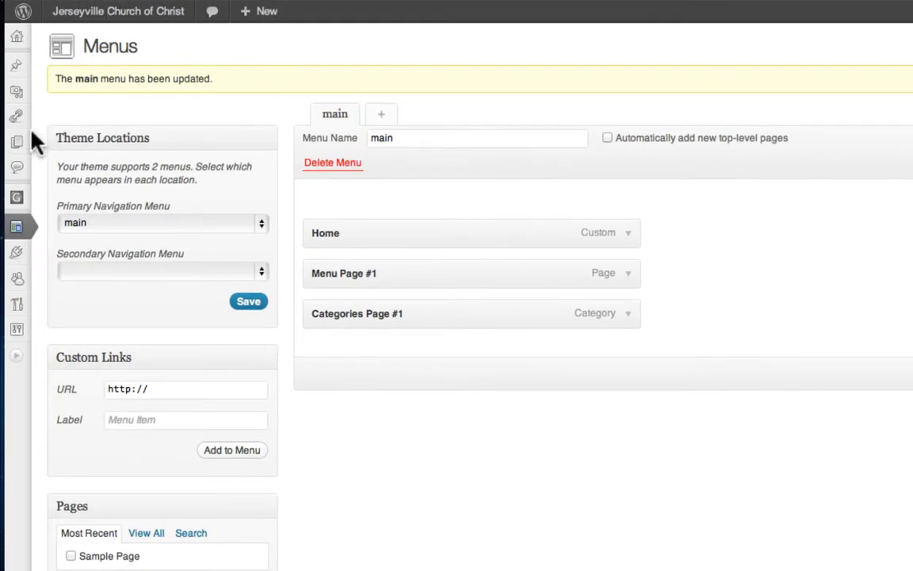
Create a new blank page via Pages > Add New in the admin sidebar.
mouse_move(18, 142)
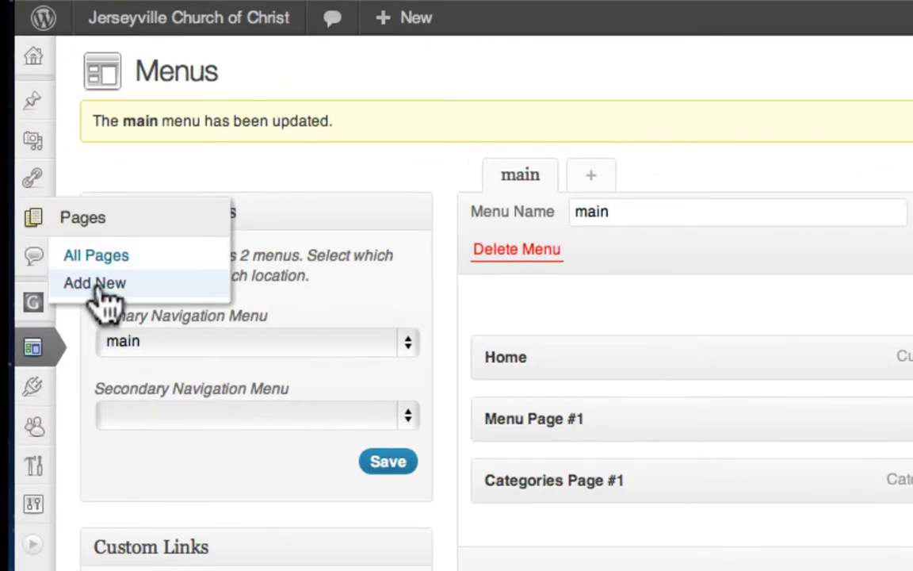
left_click(98, 287)
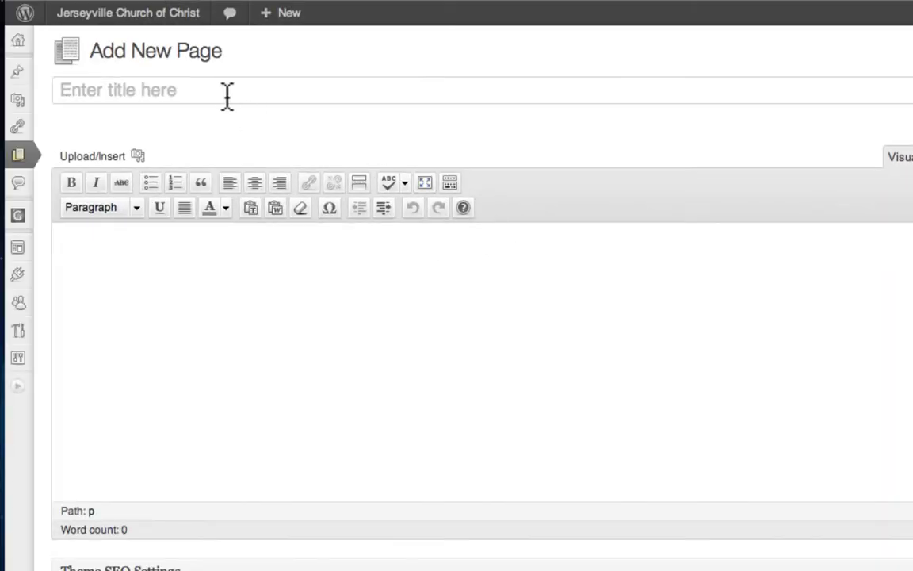
Title the page 'About Us' and select its generated /about-us/ permalink.
left_click(223, 91)
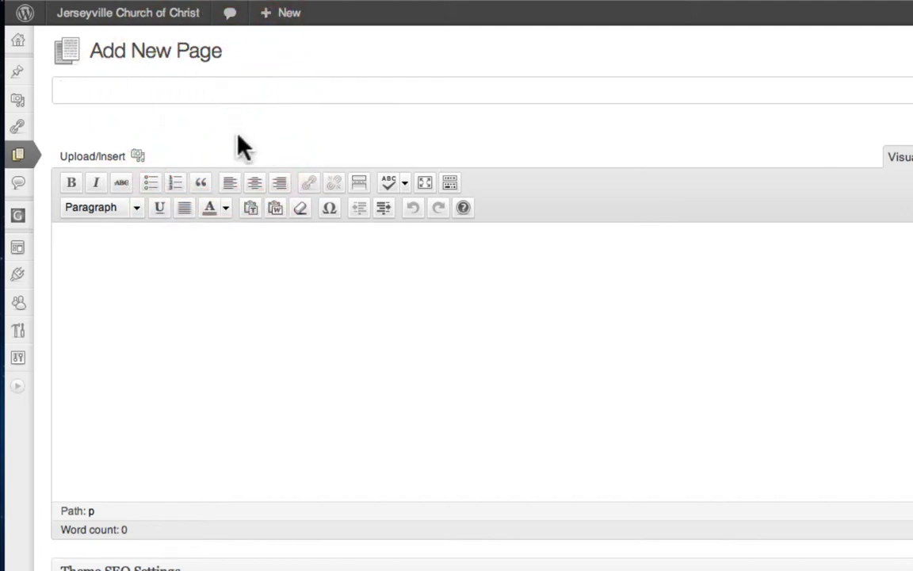
type("About Us")
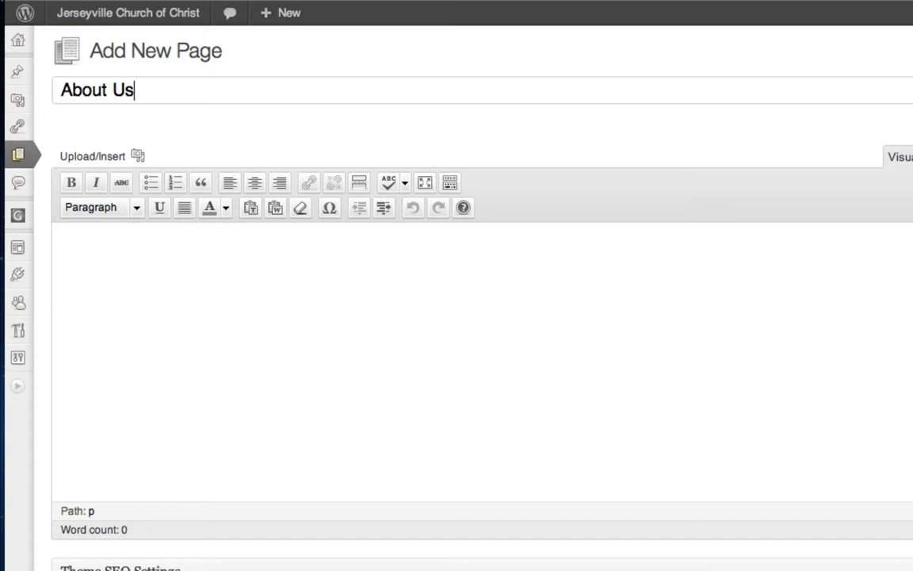
left_click(108, 239)
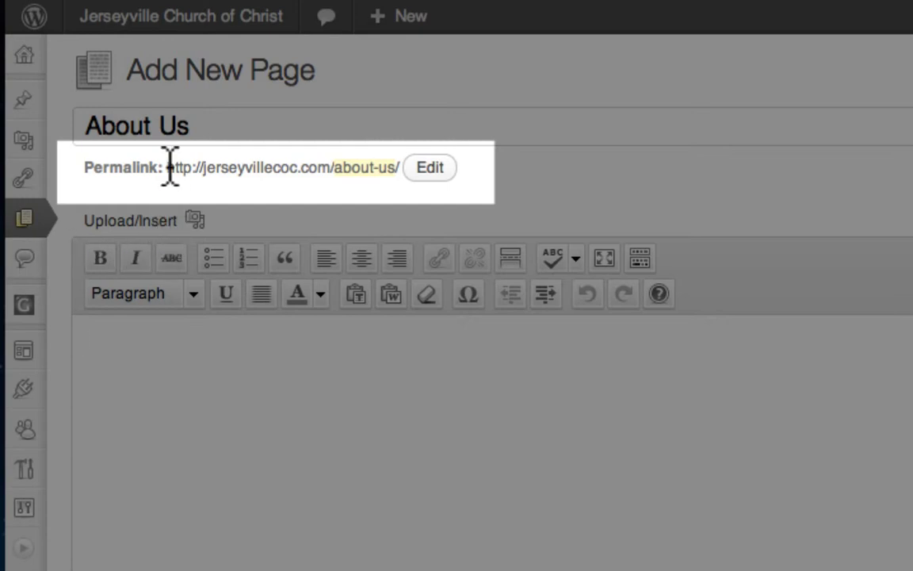
left_click_drag(168, 167, 400, 167)
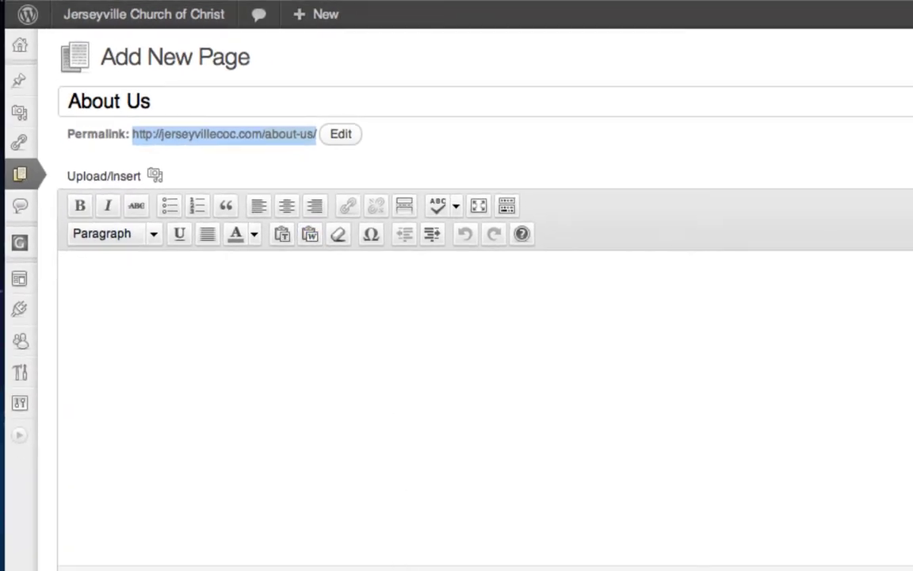
scroll(475, 357, "down", 2)
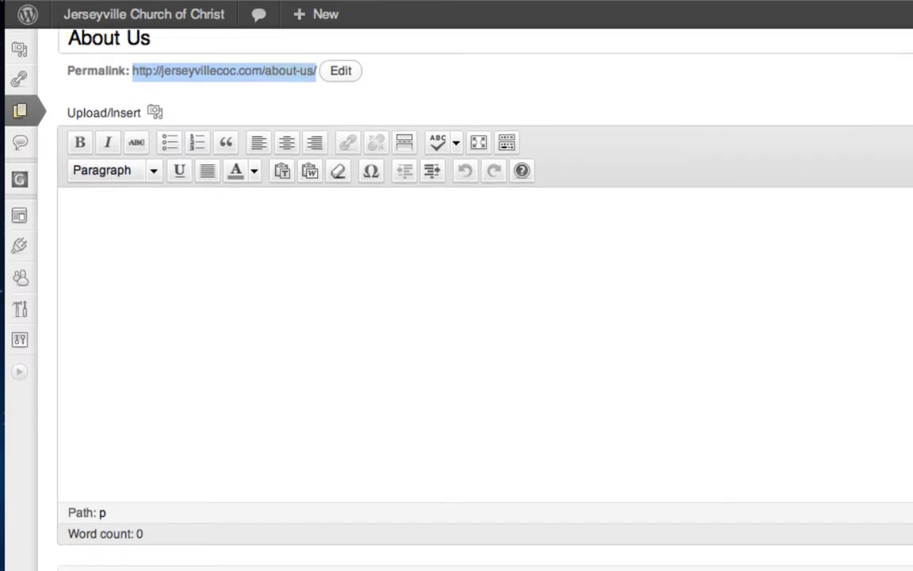
Set the Custom Document Title to 'About The Jerseyville Church of Christ'.
scroll(476, 317, "down", 5)
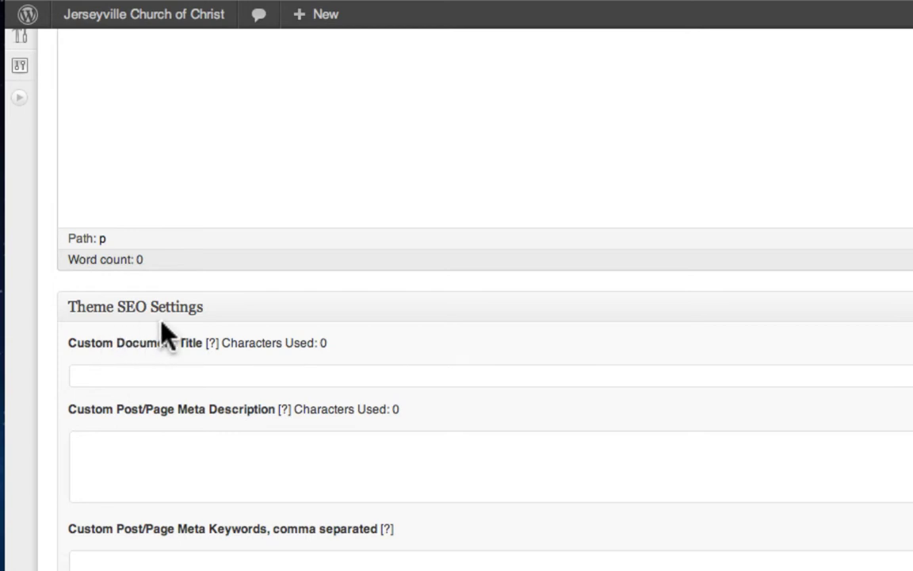
left_click(153, 367)
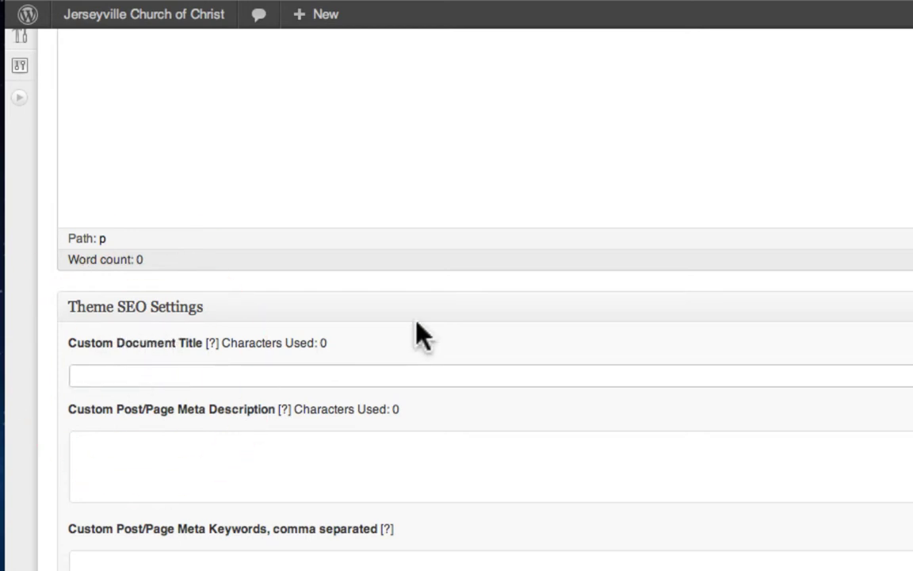
type("About The Jerseyville Church of Christ")
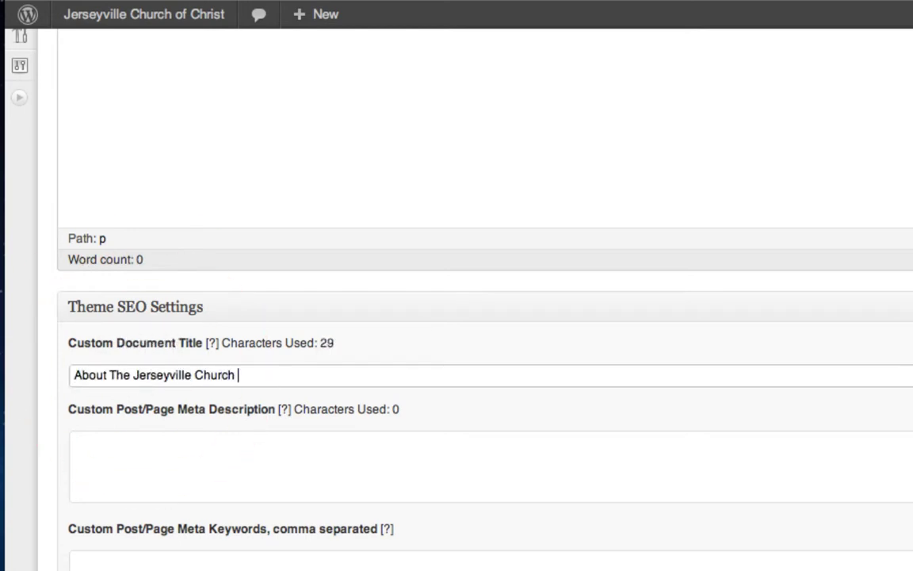
Paste the intro text as the Meta Description and strip its <p> and <strong> tags.
left_click(265, 451)
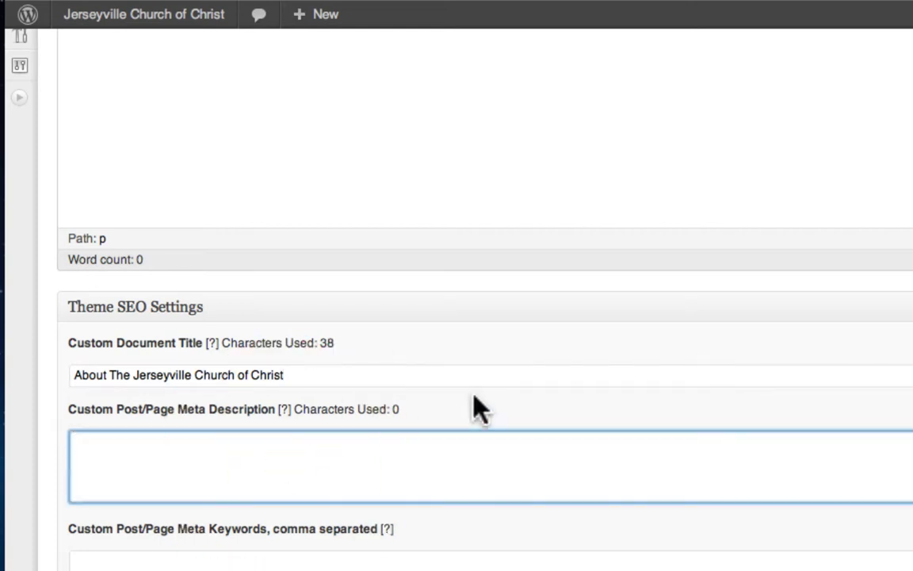
type("<p>We look forward to your visit with us! Here is what you can expect when you come visit the <strong>Jerseyville church of Christ</strong>:")
left_click_drag(89, 442, 57, 444)
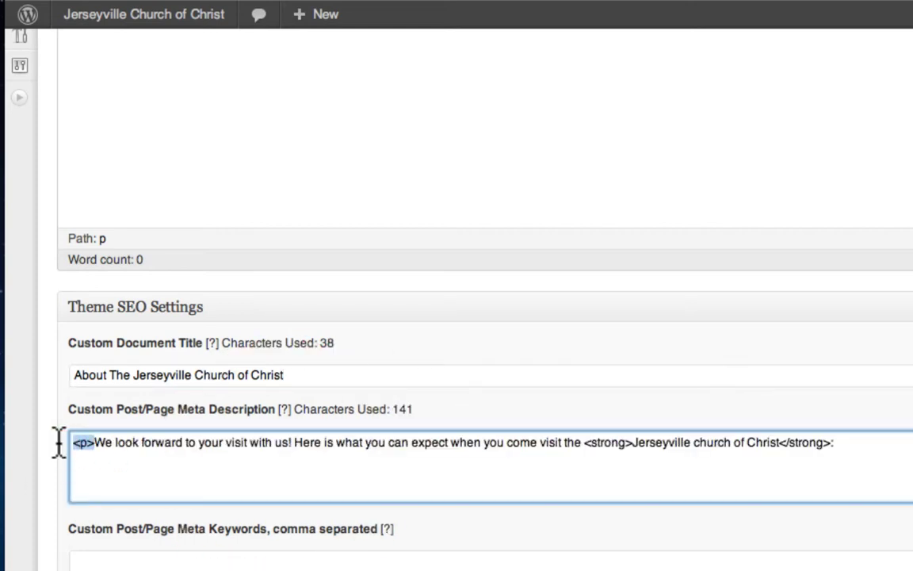
key("BackSpace")
left_click_drag(608, 442, 564, 442)
key("BackSpace")
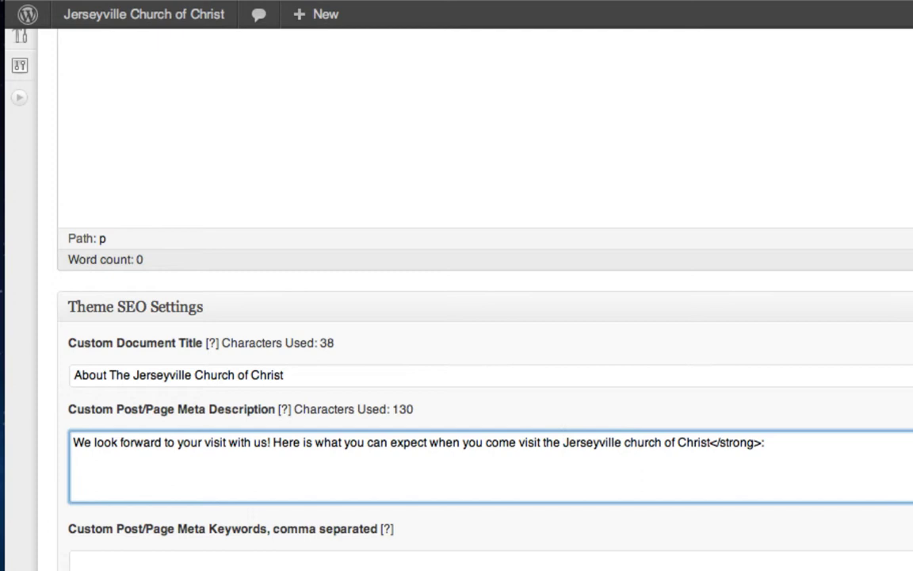
left_click_drag(769, 458, 712, 445)
key("BackSpace")
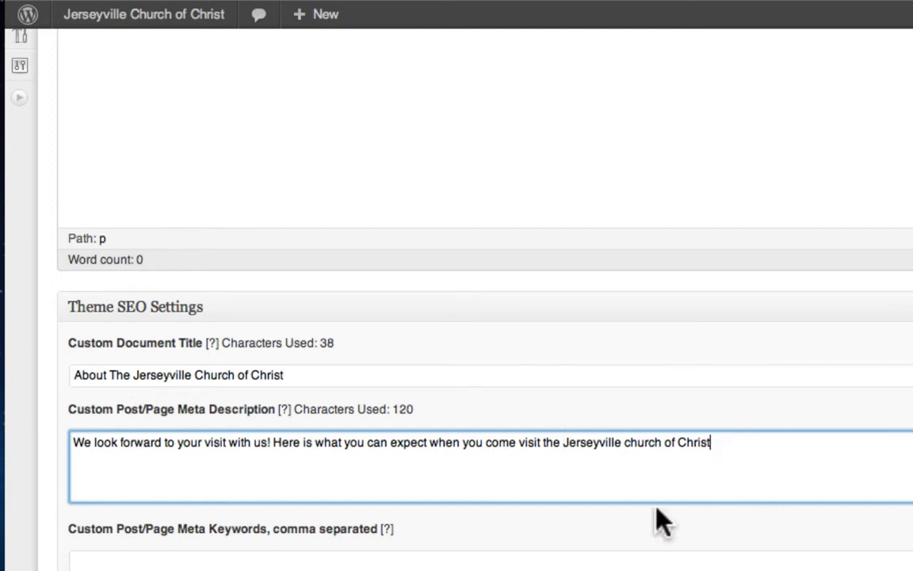
Enter meta keywords 'Jerseyville, Church of Christ, New Testament, Christianity'.
left_click(194, 556)
type("J")
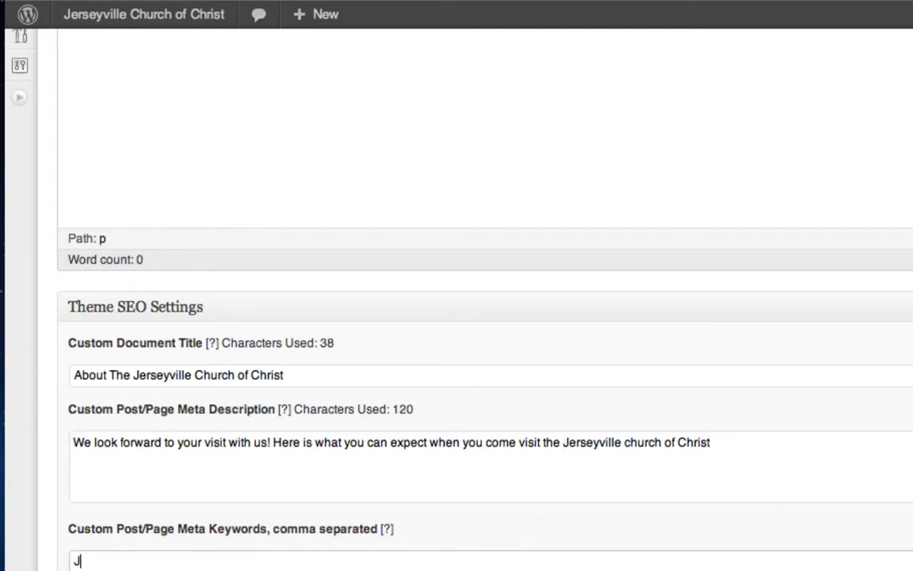
type("erseyvill")
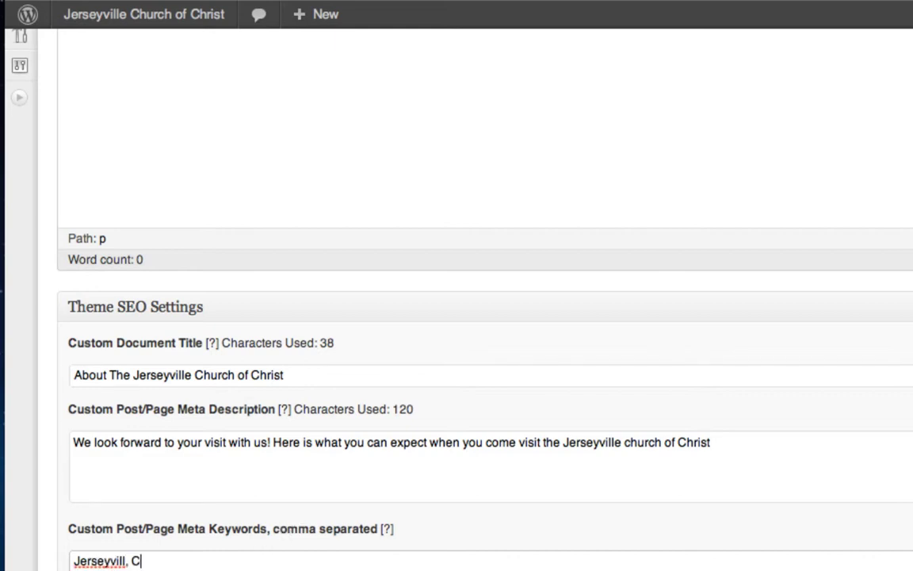
type("e, Church of Christ")
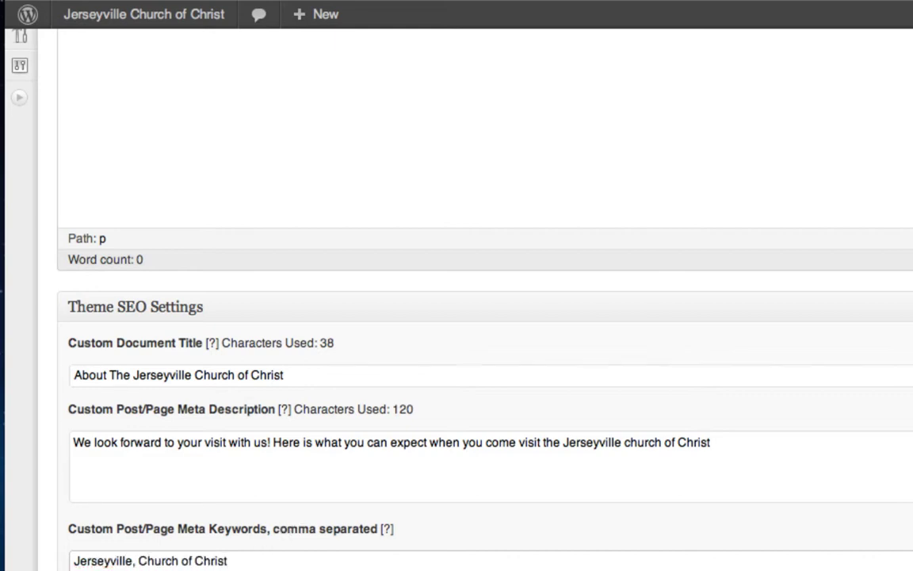
type(", New Testament, Christianity")
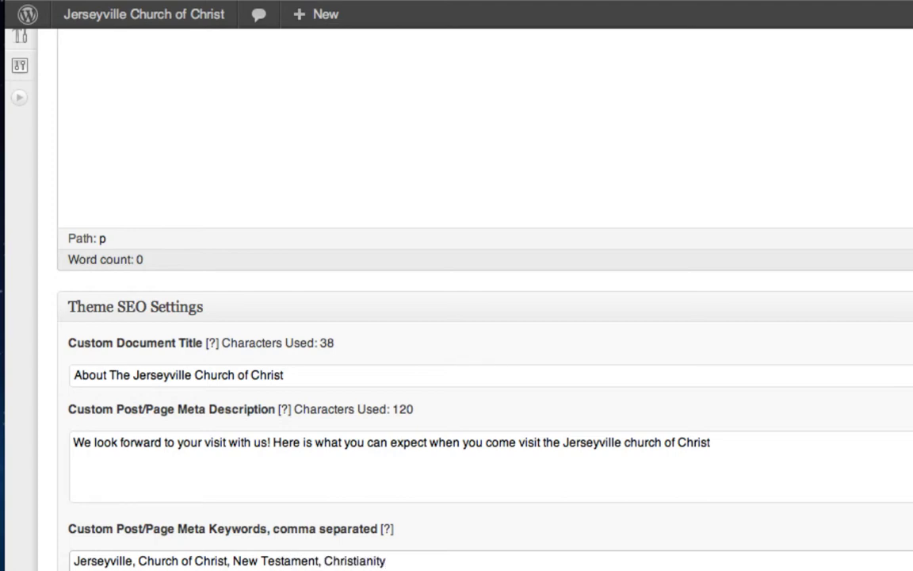
left_click(407, 350)
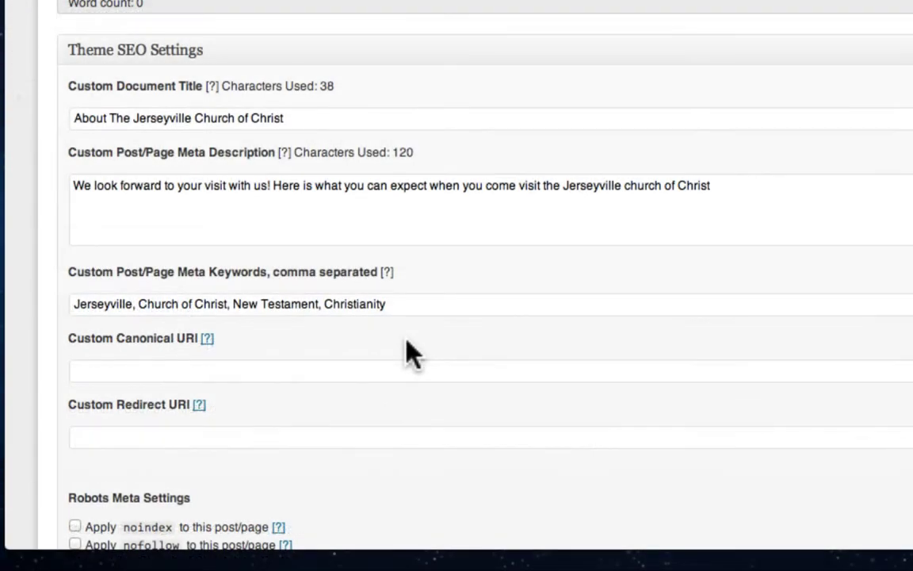
scroll(408, 350, "down", 3)
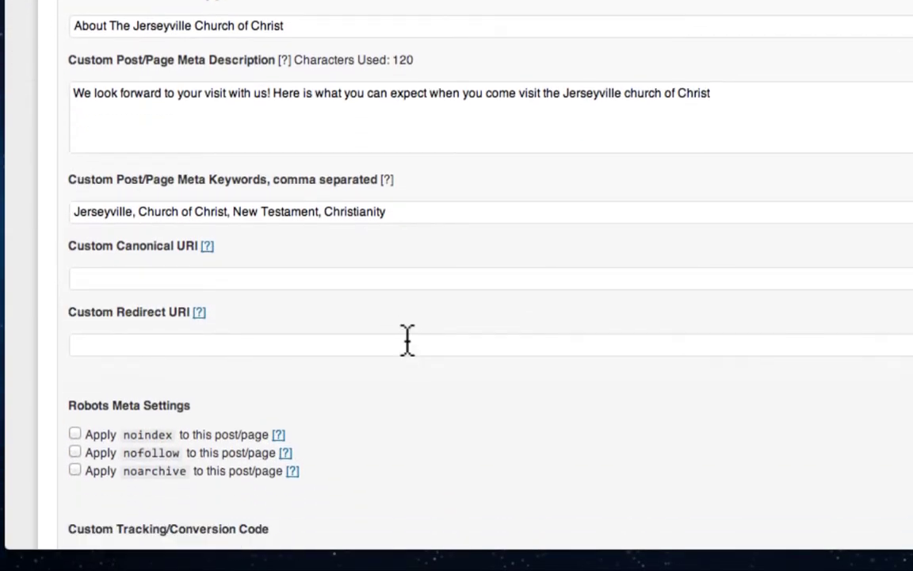
scroll(408, 341, "down", 2)
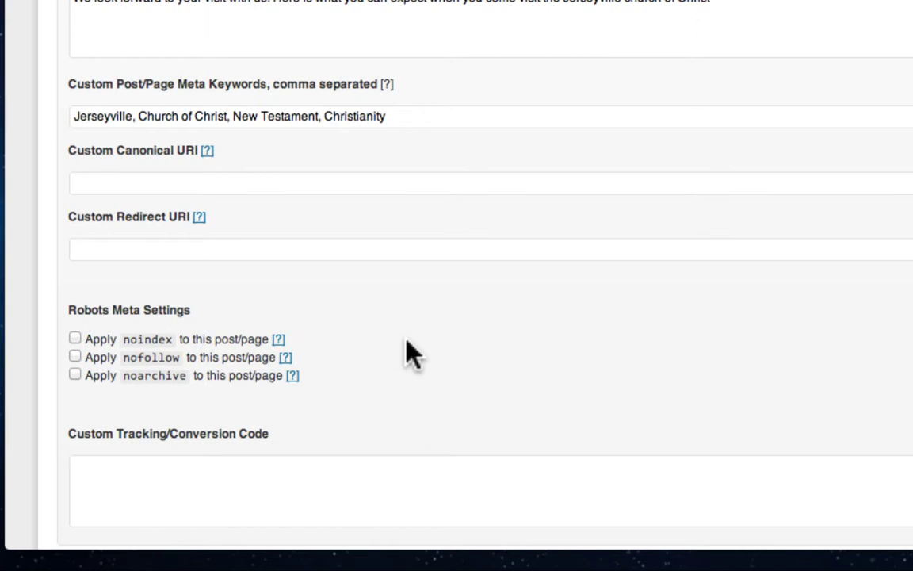
scroll(412, 353, "down", 6)
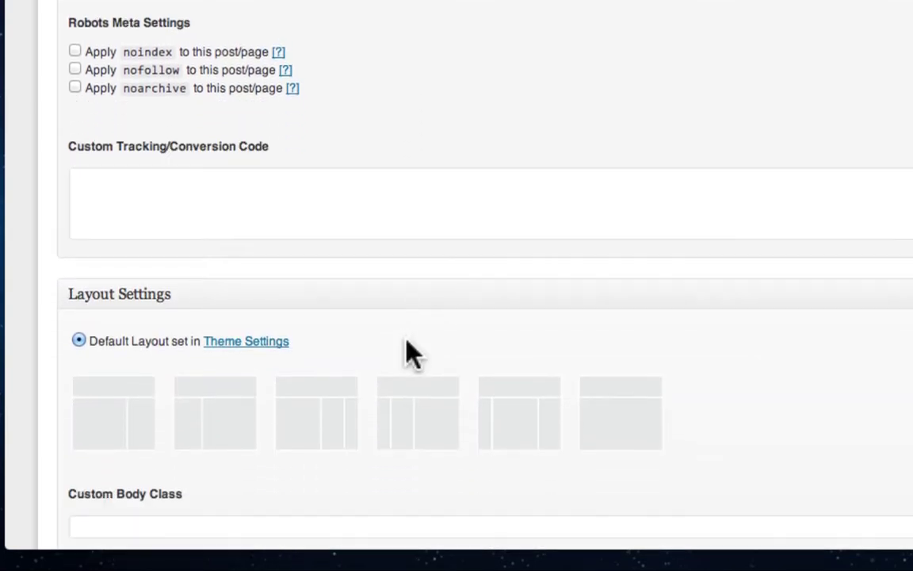
scroll(408, 353, "down", 3)
scroll(408, 352, "up", 2)
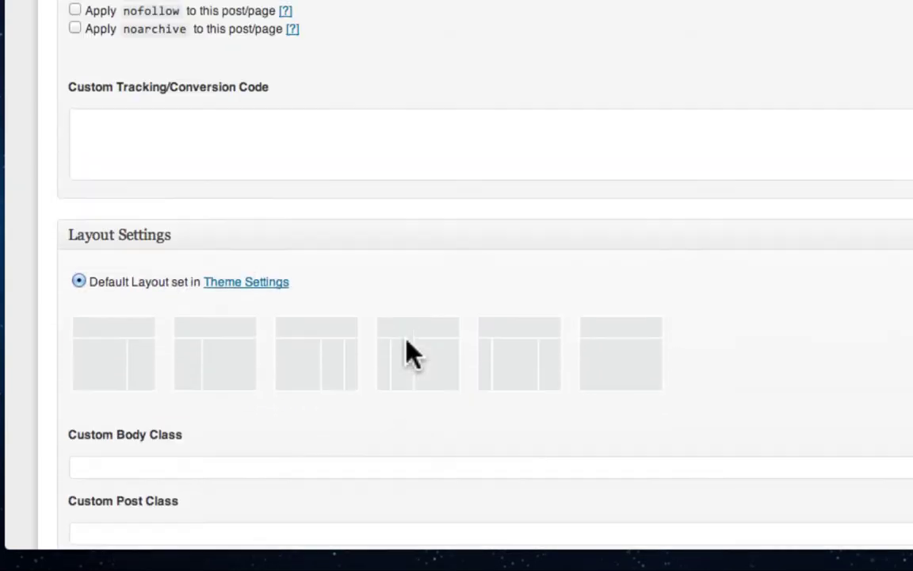
scroll(407, 353, "up", 12)
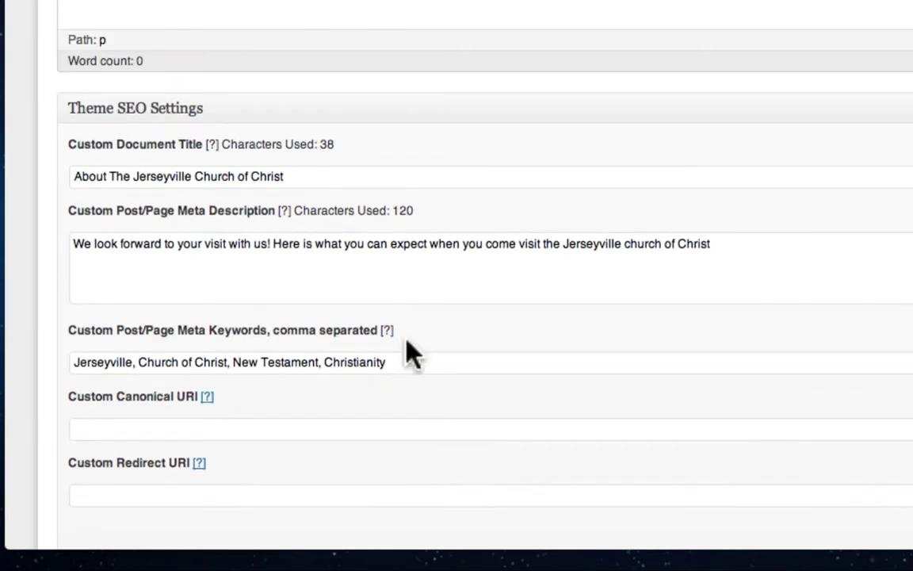
scroll(412, 353, "up", 4)
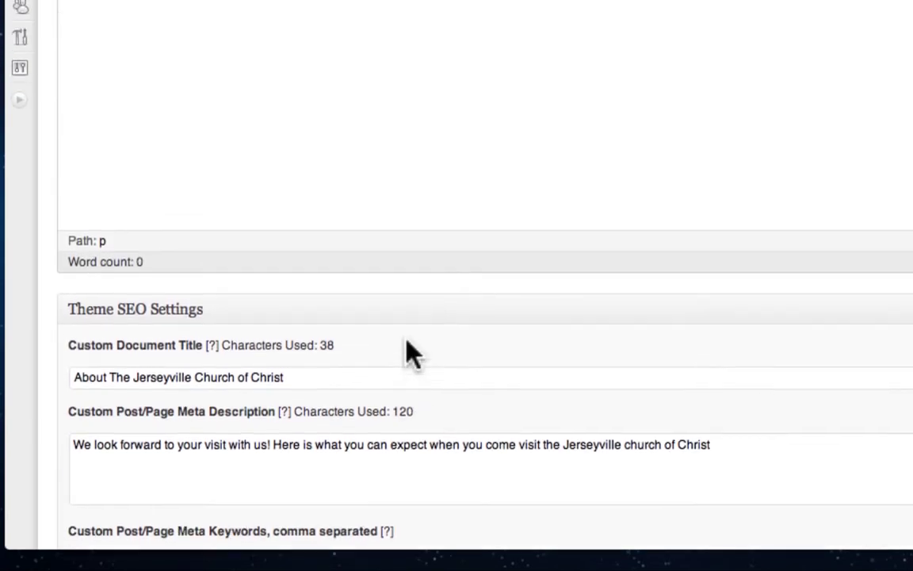
scroll(407, 349, "up", 6)
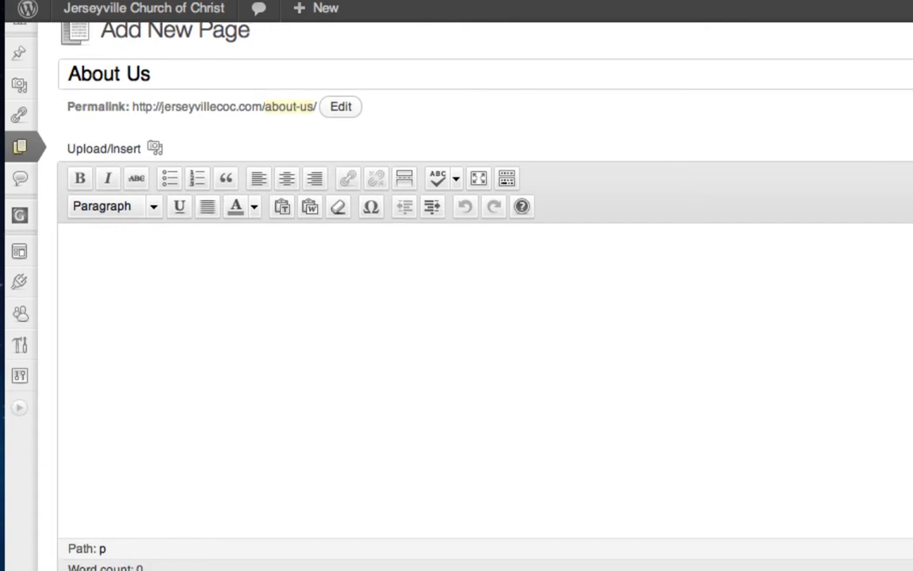
Paste the intro sentence into the page body and delete its literal <p>, <strong> and </strong> tags.
left_click(129, 315)
type("<p>We look forward to your visit with us! Here is what you can expect when you come visit the <strong>Jerseyville church of Christ</strong>:")
left_click_drag(92, 243, 54, 245)
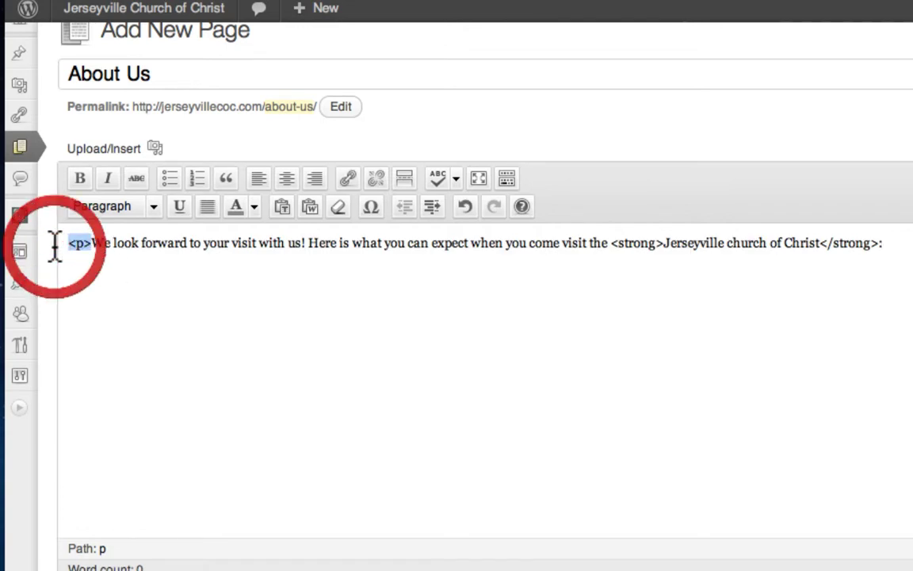
key("BackSpace")
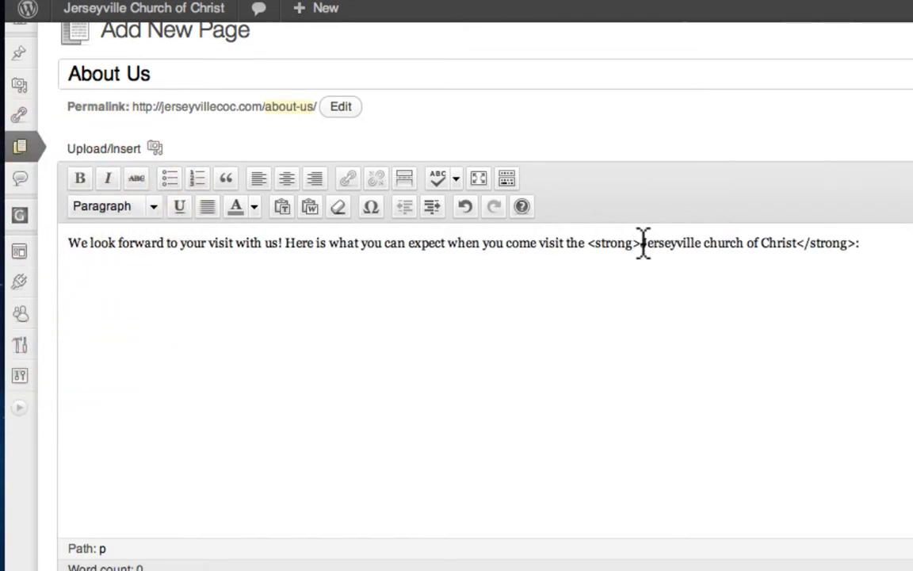
left_click_drag(643, 242, 589, 243)
left_click(618, 243)
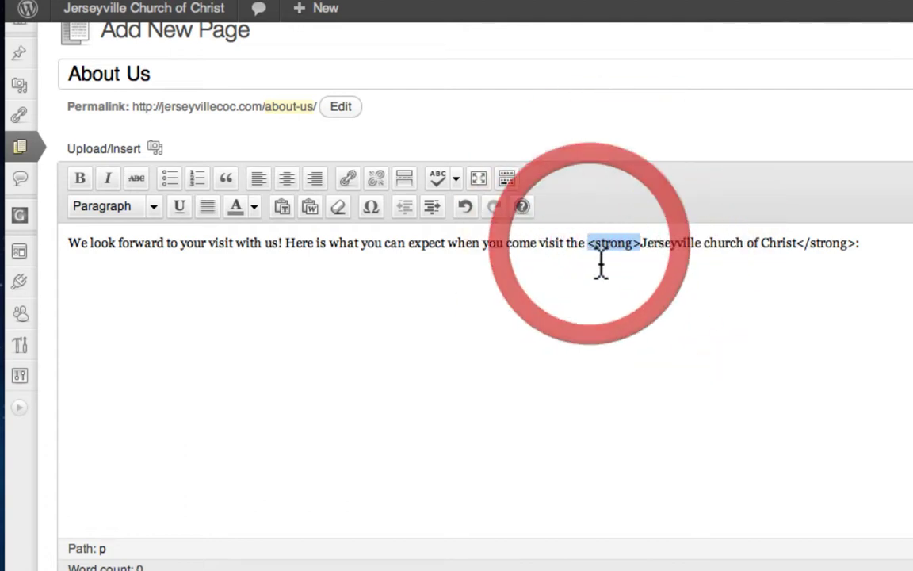
key("BackSpace")
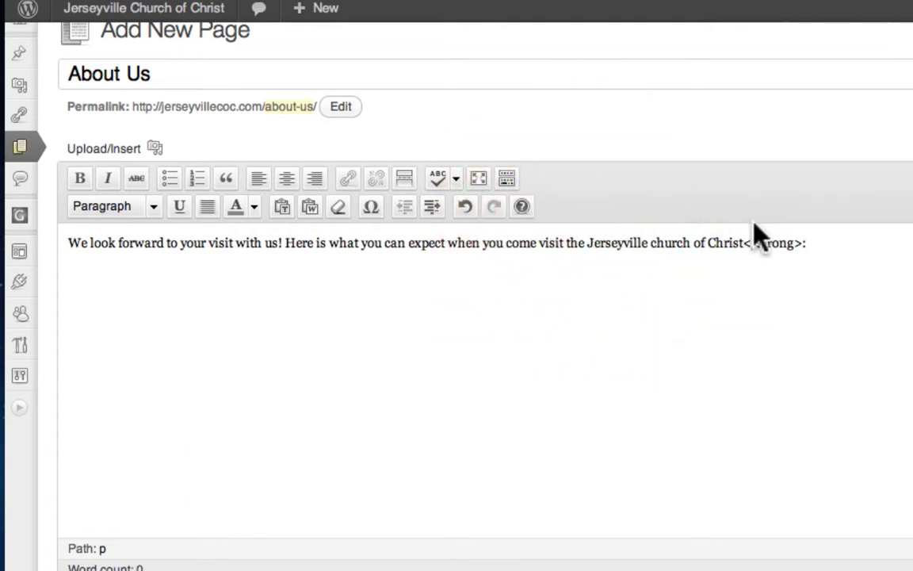
left_click_drag(803, 244, 748, 244)
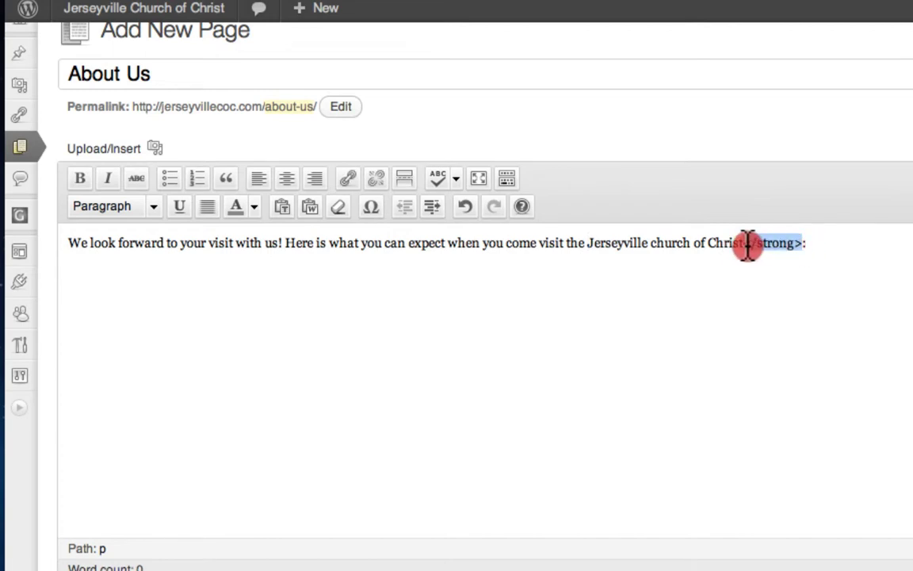
key("BackSpace")
key("Delete")
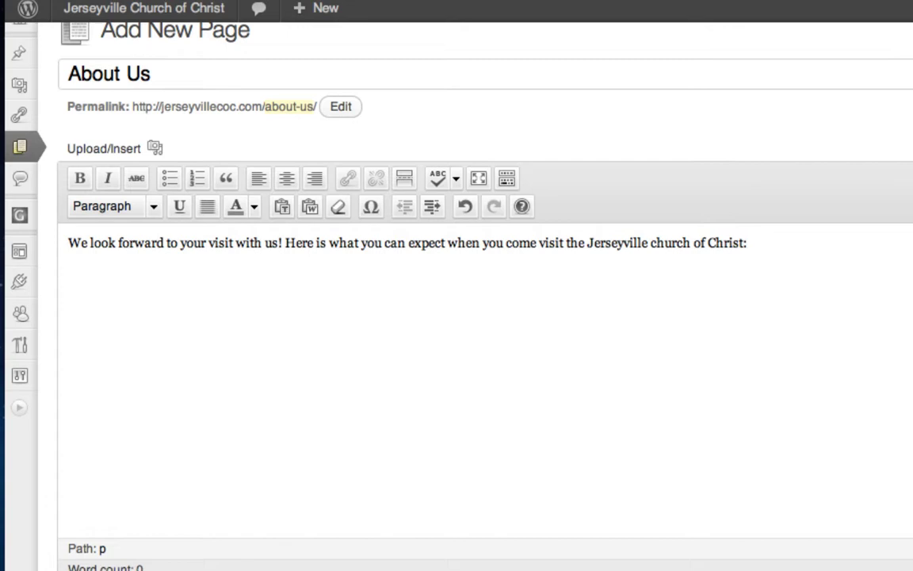
Remove the stray &nbsp; blank line in the HTML view.
left_click(825, 336)
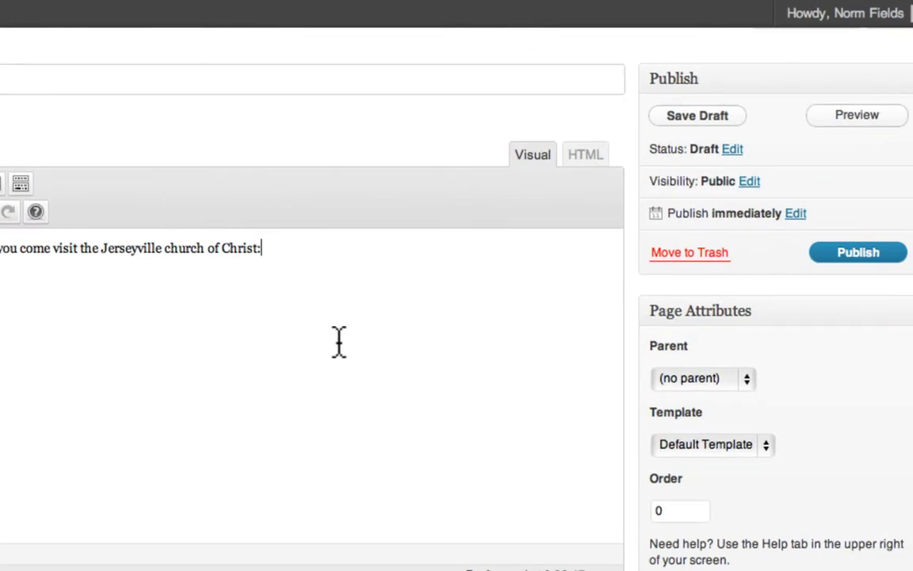
left_click(587, 157)
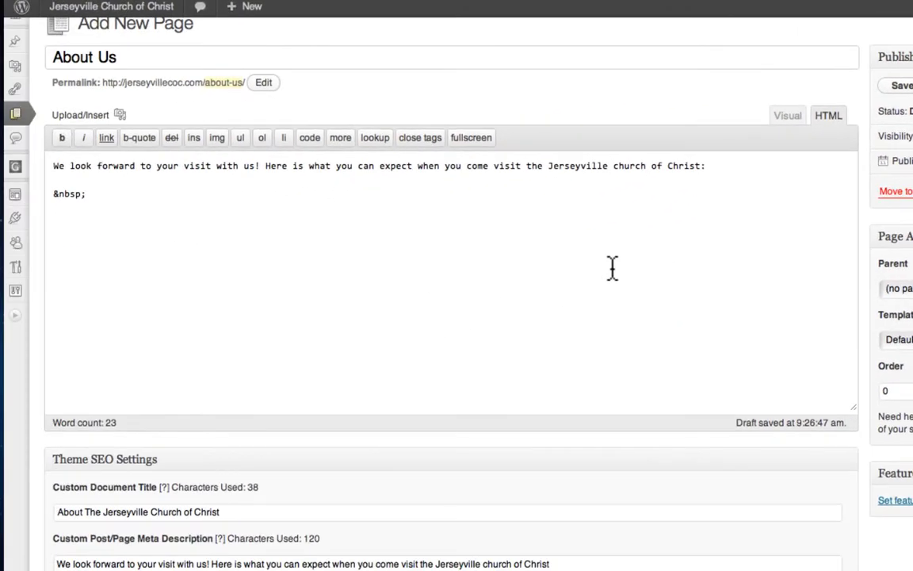
double_click(68, 195)
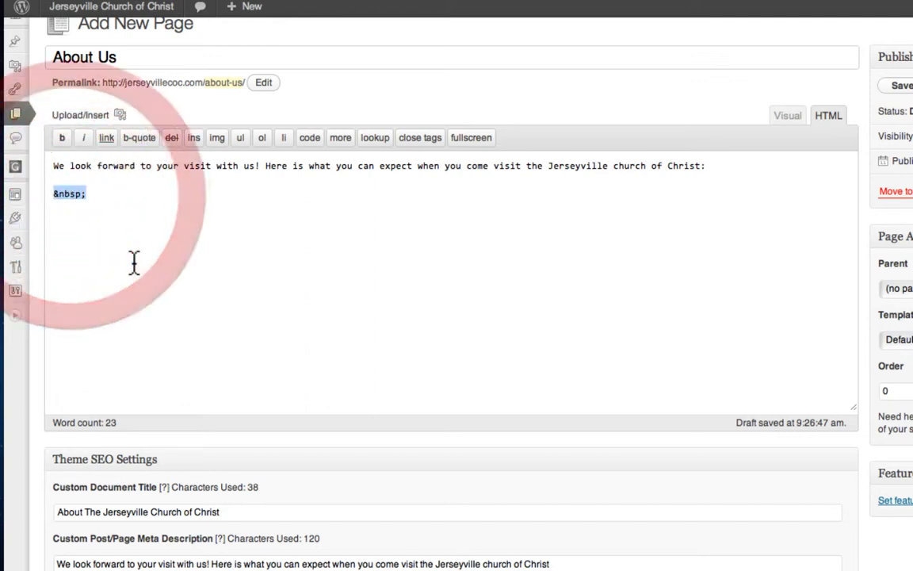
key("BackSpace")
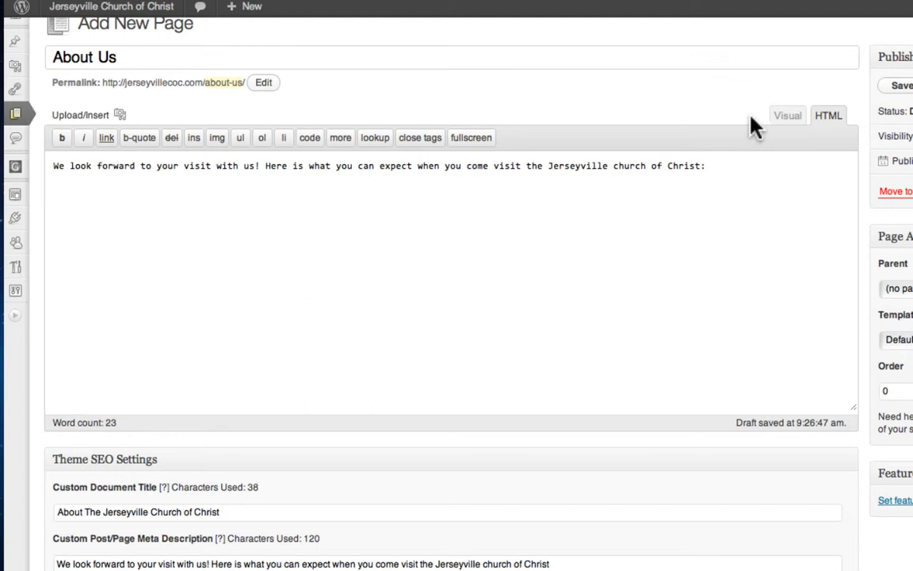
left_click(785, 119)
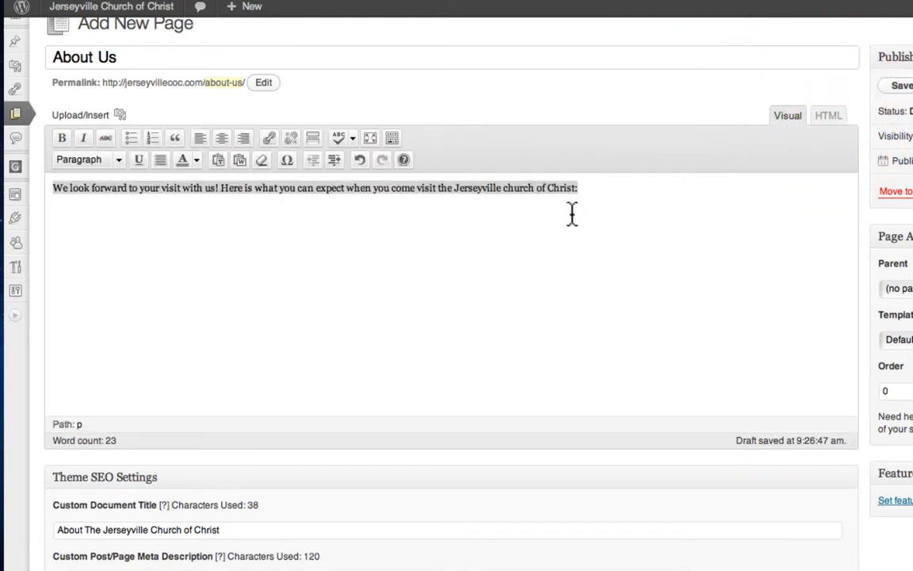
Replace the intro paragraph with pasted HTML that bolds 'Jerseyville church of Christ' using <strong>.
left_click(521, 231)
triple_click(486, 188)
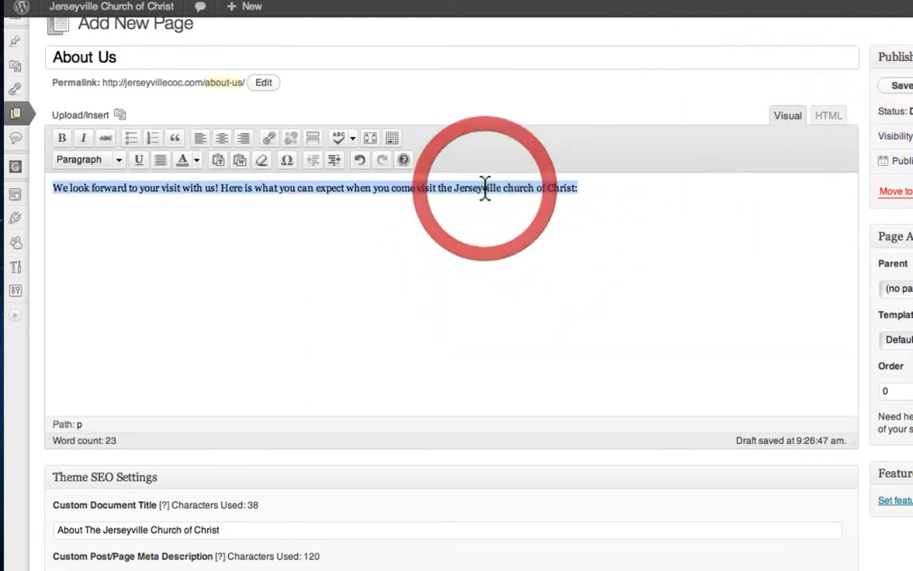
key("BackSpace")
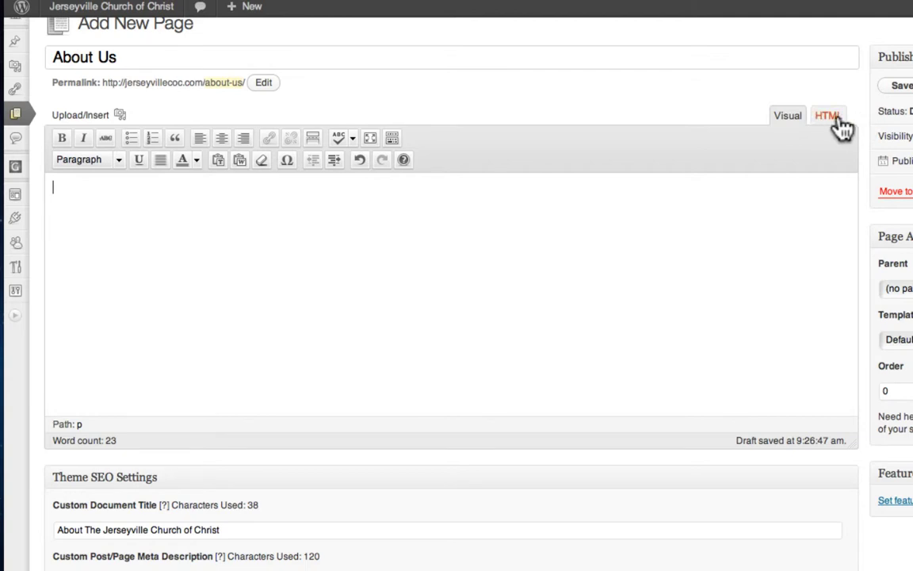
left_click(829, 116)
left_click(380, 205)
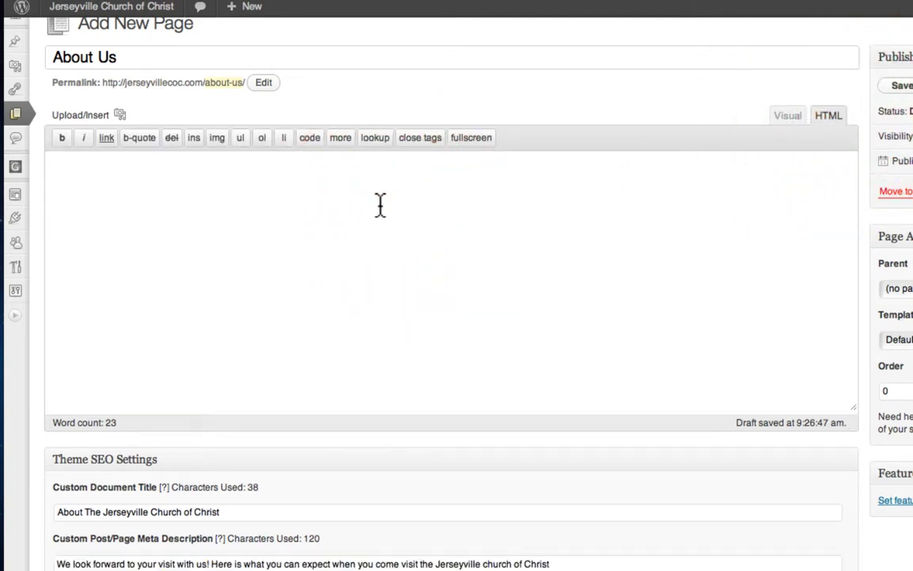
type("<p>We look forward to your visit with us! Here is what you can expect when you come visit the <strong>Jerseyville church of Christ</strong>:")
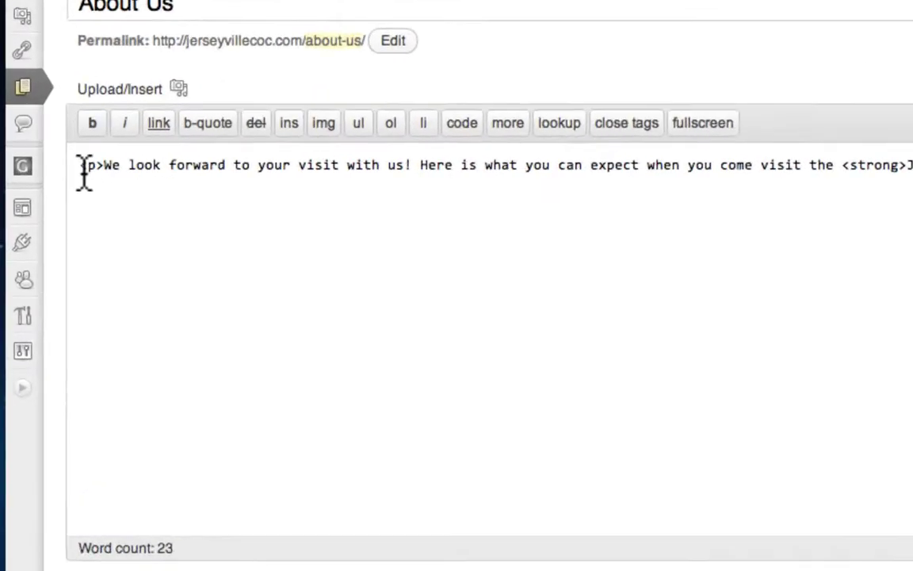
left_click(64, 166)
left_click_drag(120, 166, 130, 167)
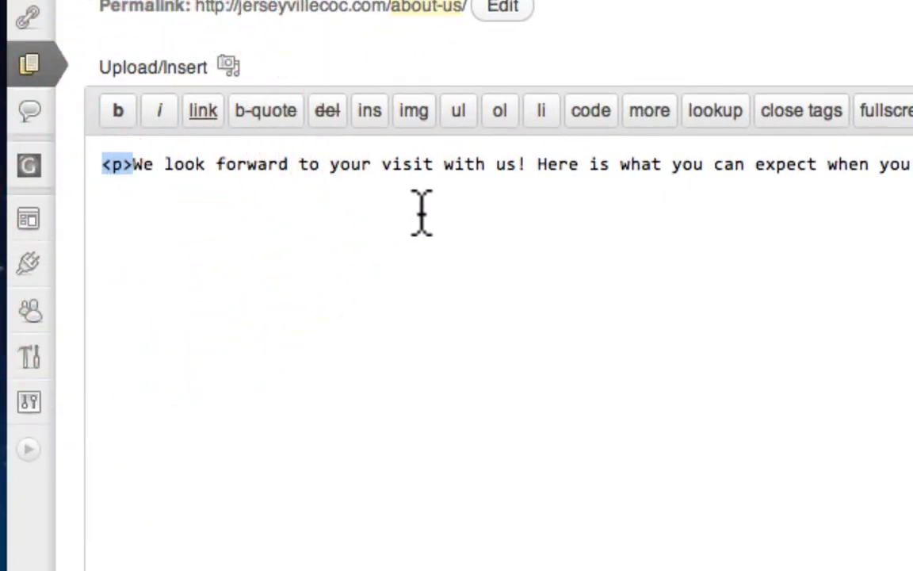
mouse_move(748, 149)
left_mouse_down()
mouse_move(830, 153)
mouse_move(888, 140)
mouse_move(795, 134)
left_mouse_up()
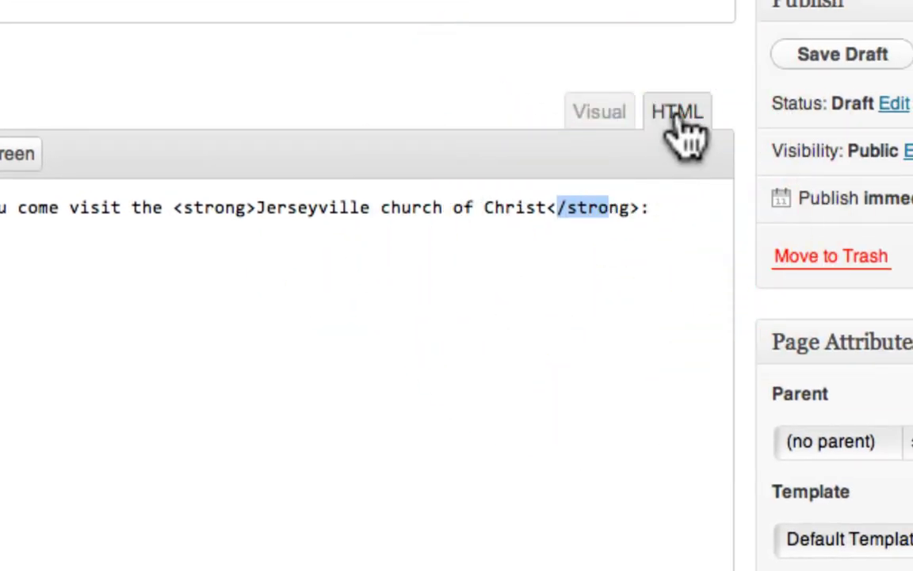
left_click(604, 123)
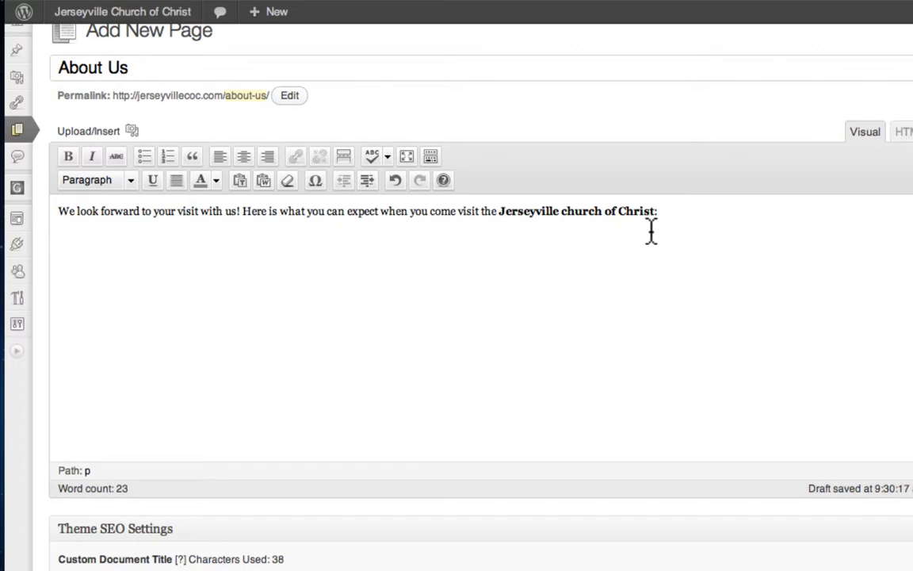
Add a bulleted item starting with bold 'A warm welcome.', then turn bold off.
key("Return")
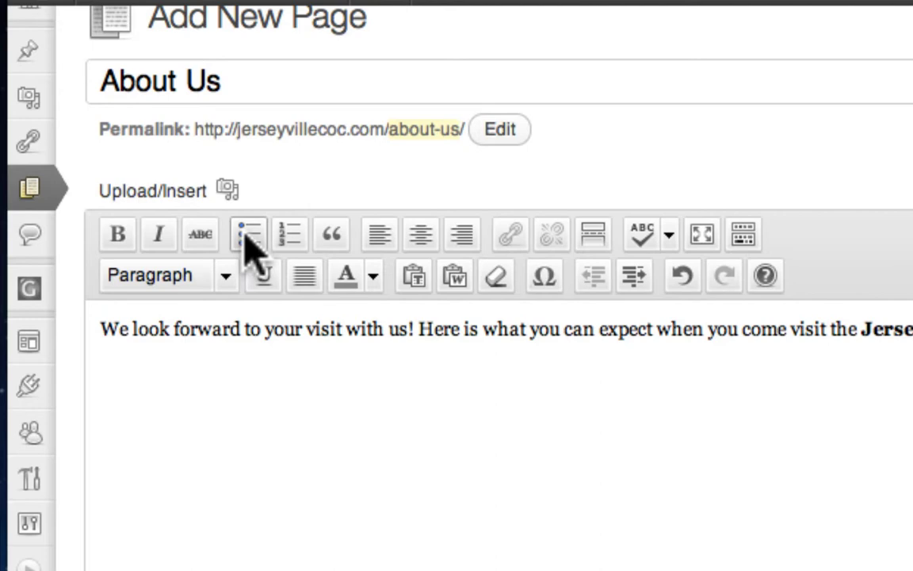
left_click(249, 236)
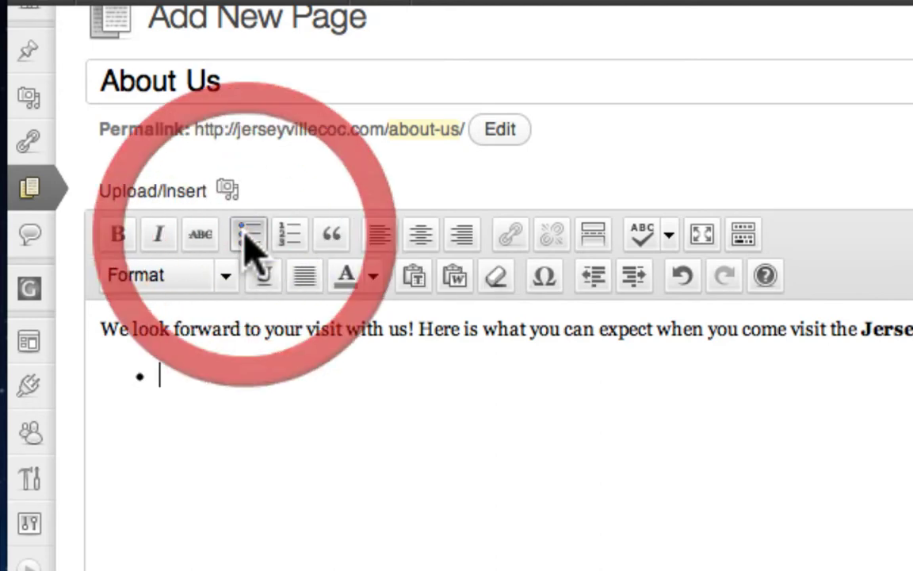
type("A warm welcome.")
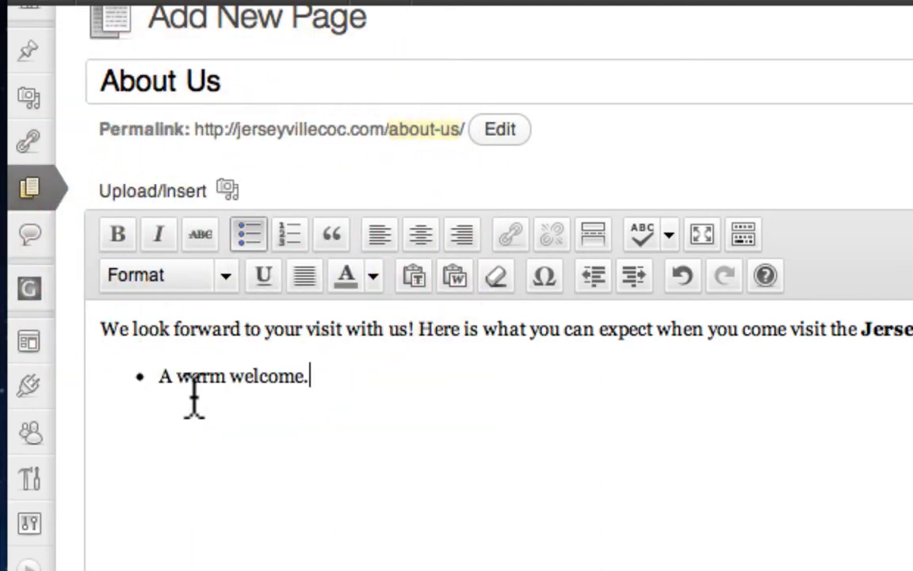
left_click_drag(165, 377, 311, 377)
left_click(117, 234)
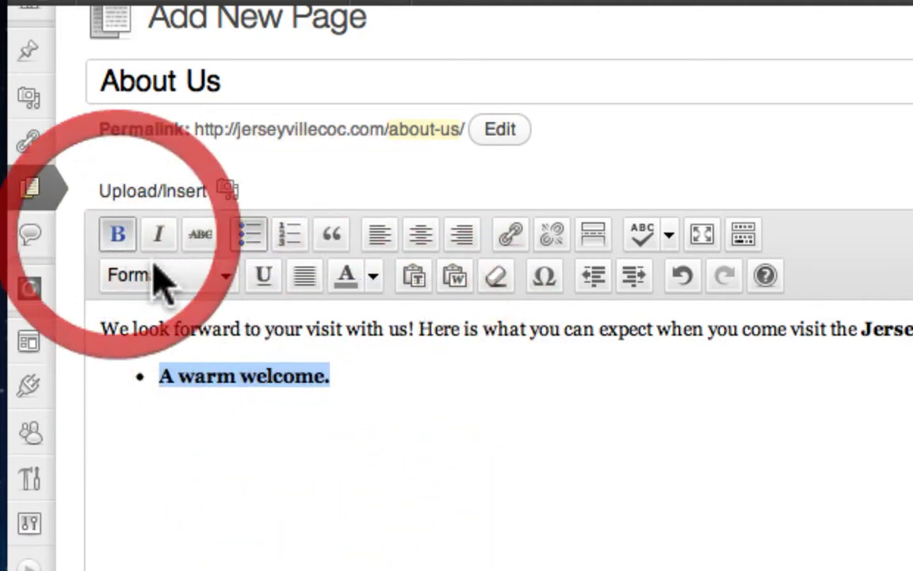
left_click(374, 384)
left_click(117, 234)
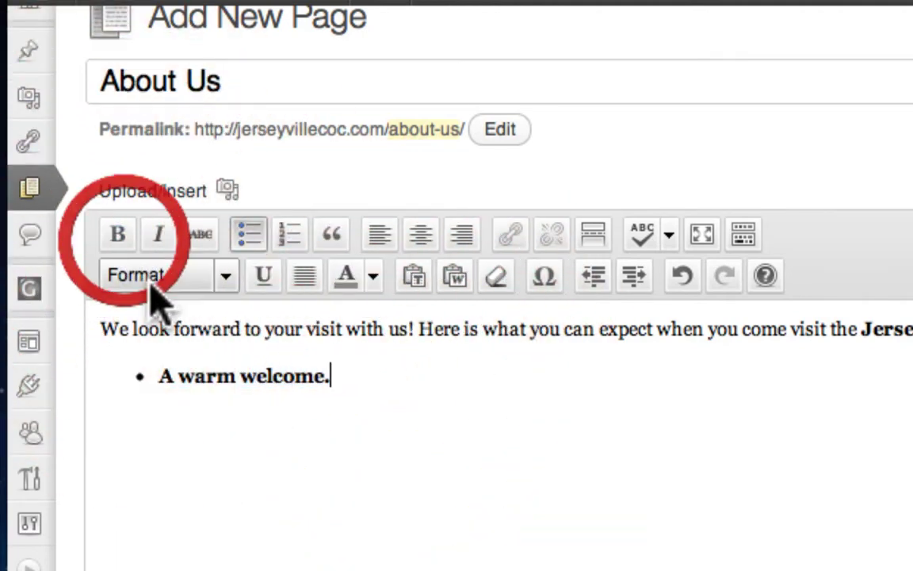
Paste the welcome sentence after the bold lead and select its '1 Pet. 3:15' reference.
left_click(362, 376)
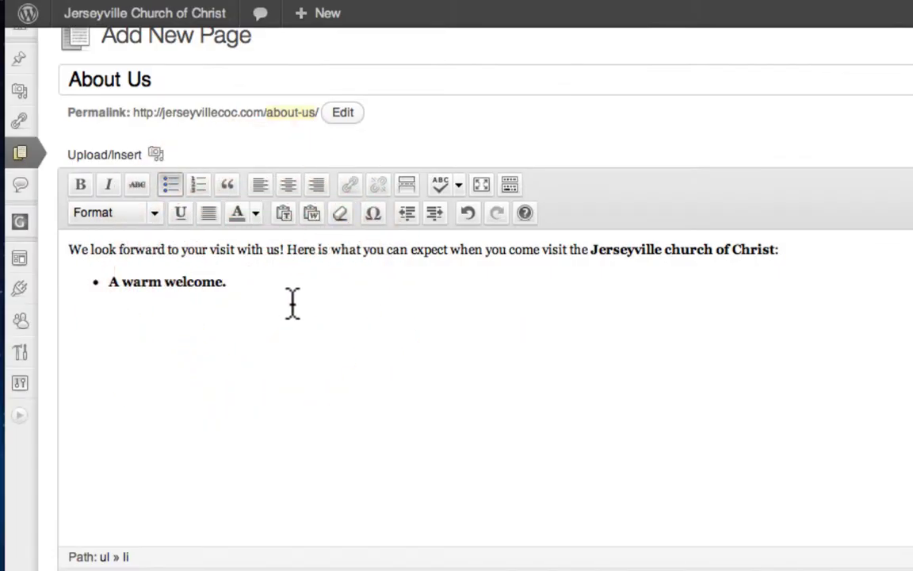
type("When you visit the Jerseyville church of Christ you will be our honored guest. We want you to know that you are welcome with us. We are always ready and willing to answer any questions you might have about your visit with us (1 Pet. 3:15).")
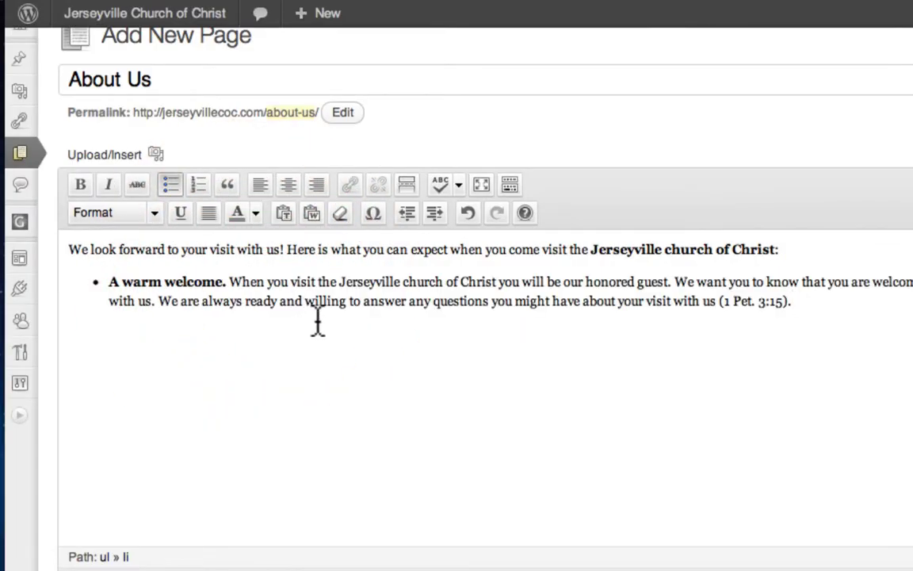
left_click(742, 302)
left_click_drag(741, 301, 783, 302)
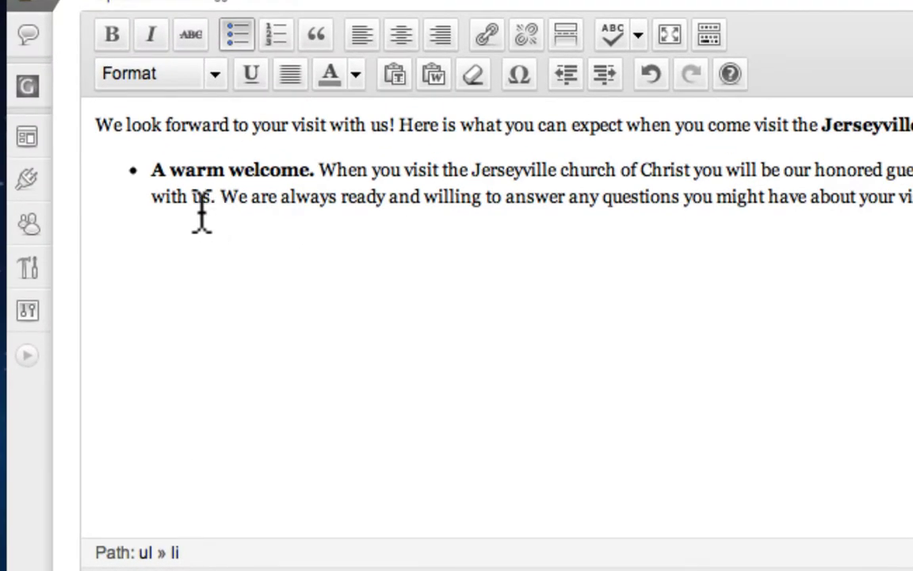
mouse_move(30, 184)
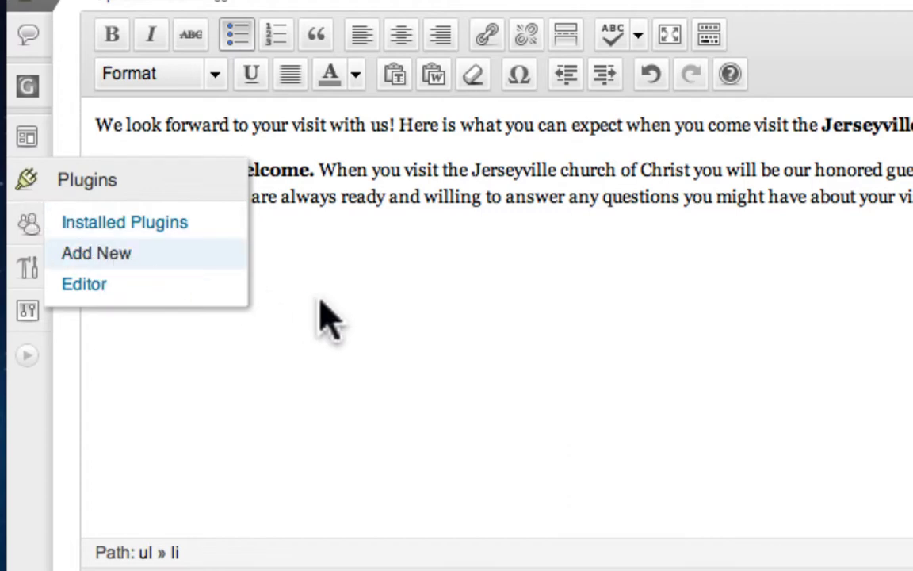
Open Add New Plugins in a new tab and search for 'ref tagger'.
right_click(111, 253)
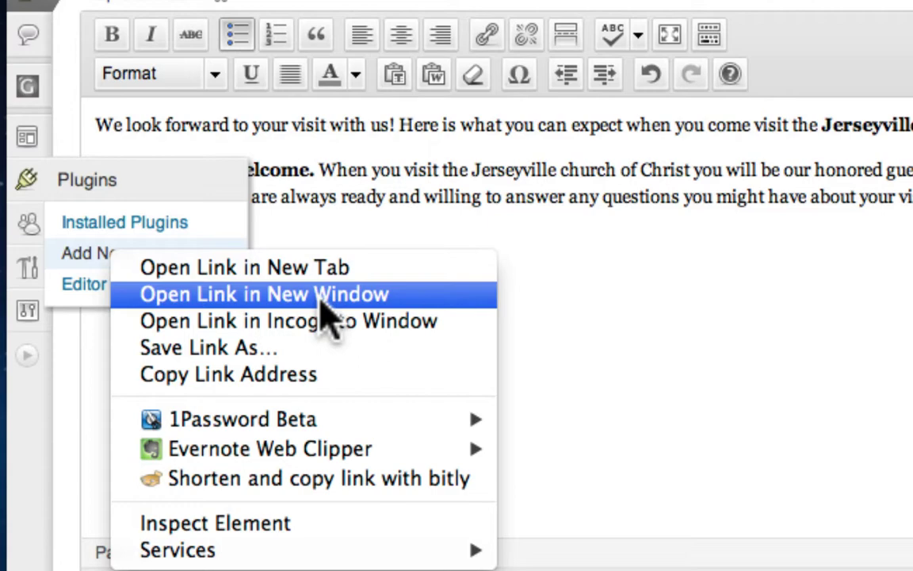
left_click(286, 268)
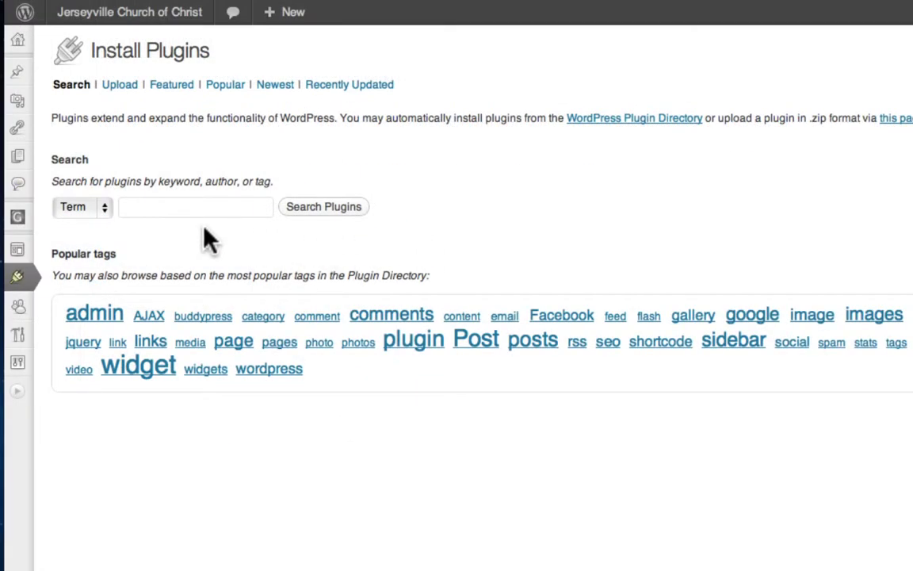
left_click(180, 207)
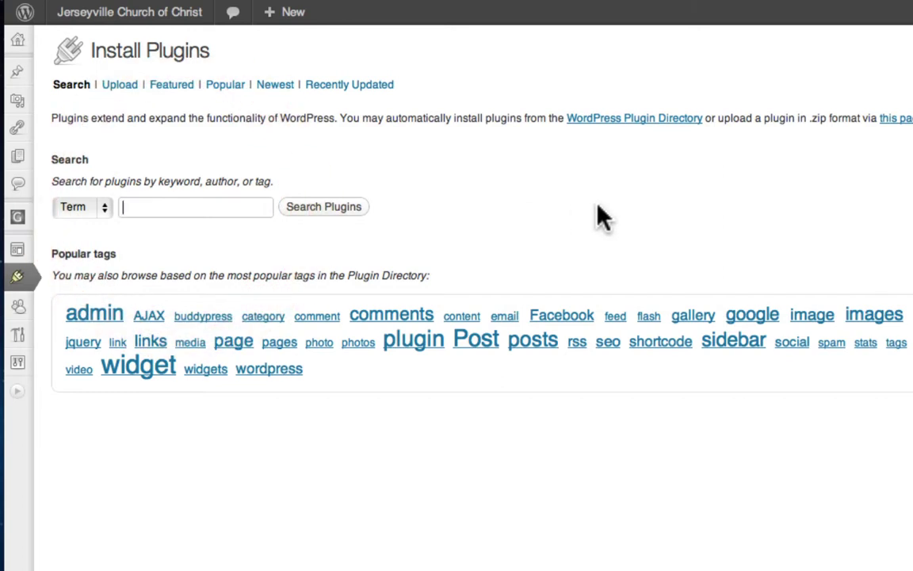
type("ref tagger")
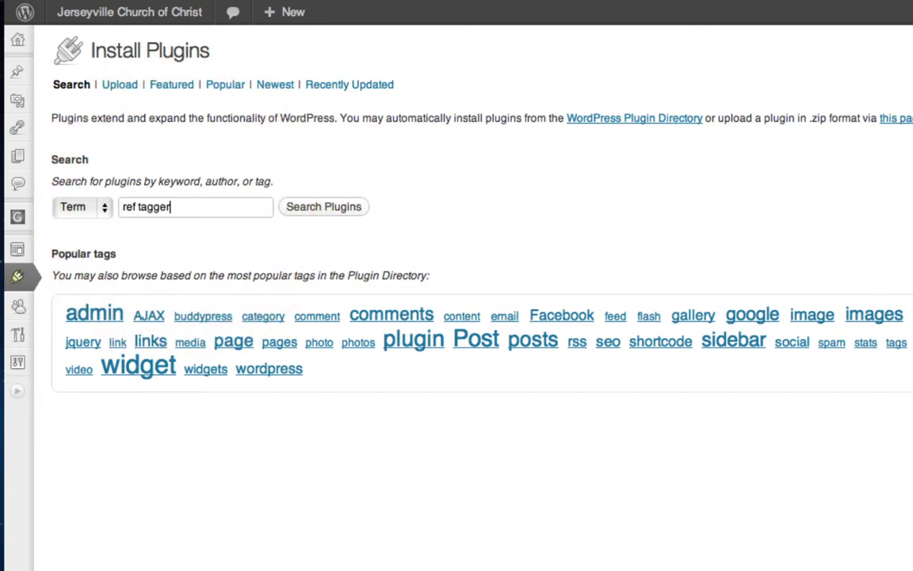
left_click(347, 210)
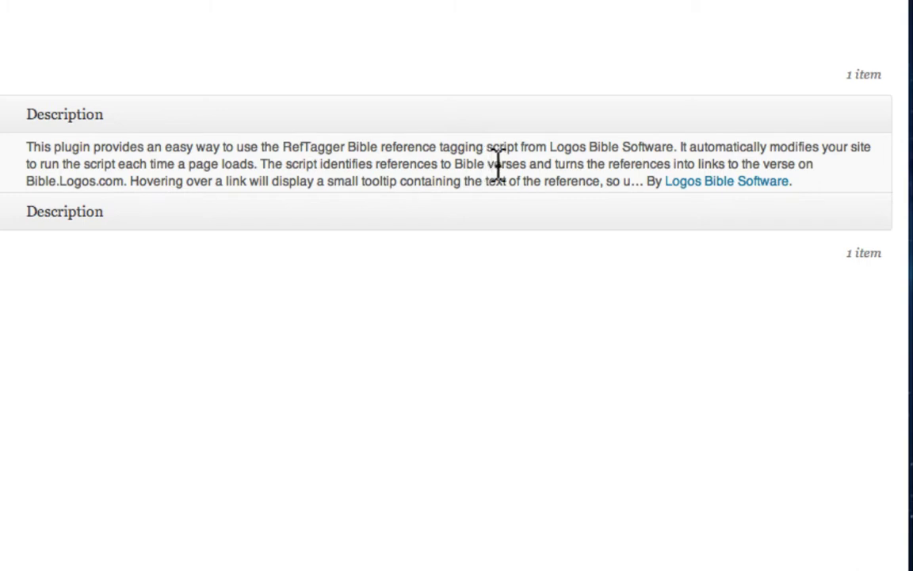
left_click_drag(550, 152, 677, 148)
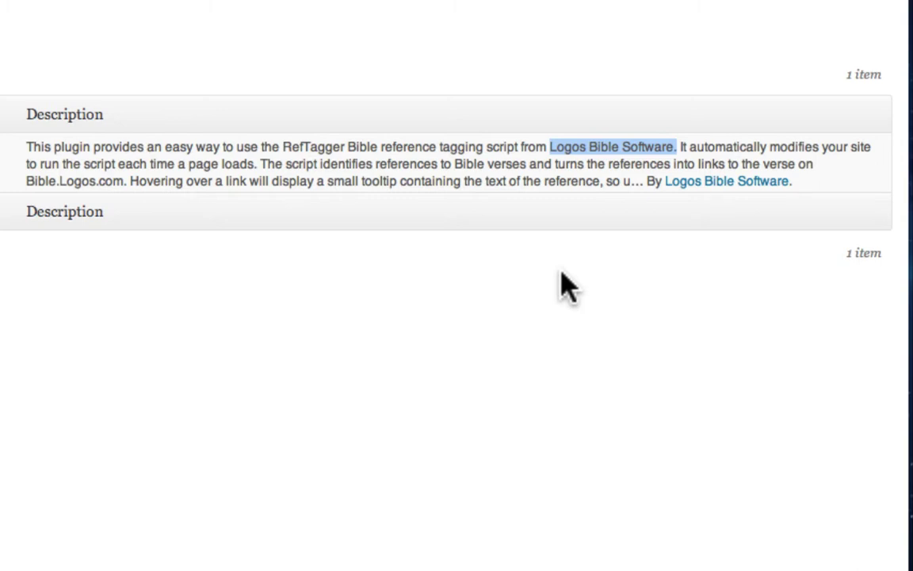
Install the RefTagger plugin, confirm the installation, and activate it.
left_click(151, 235)
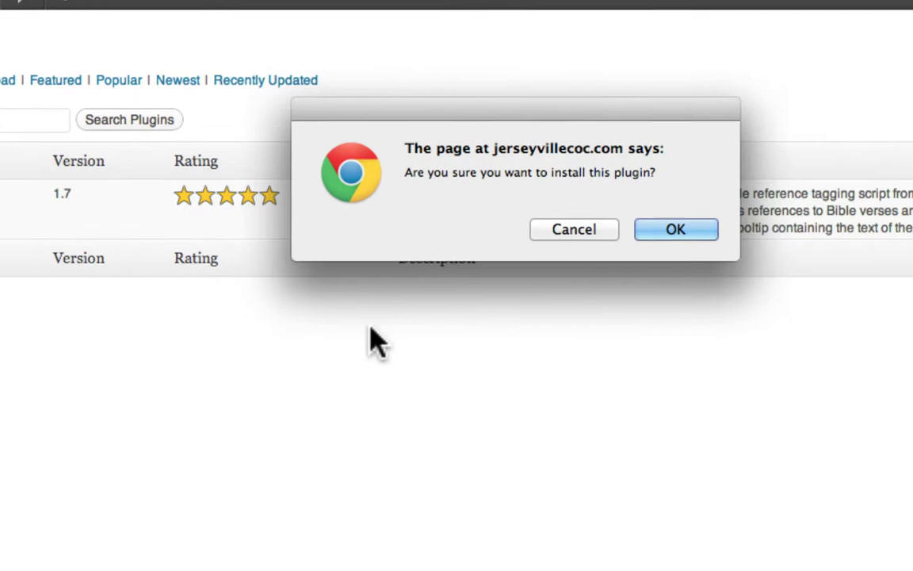
left_click(607, 229)
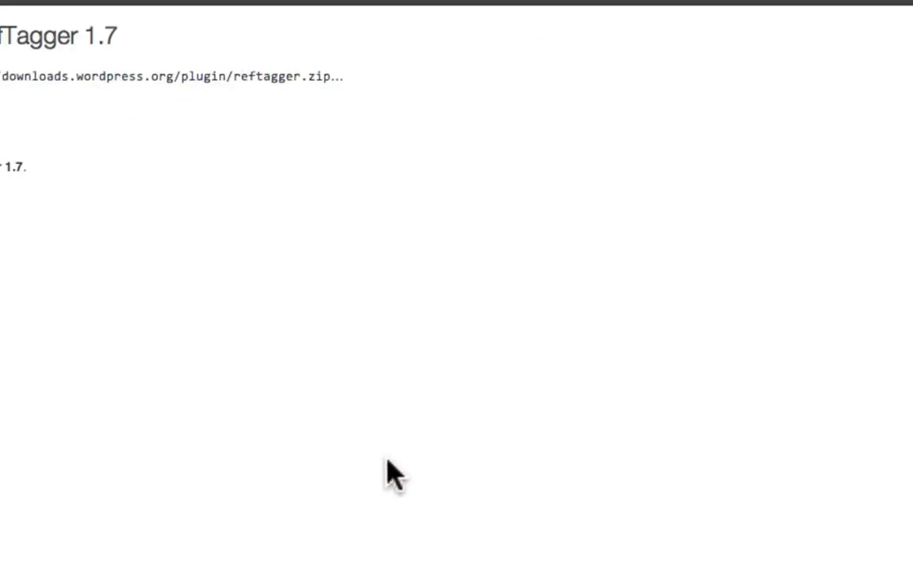
left_click(97, 224)
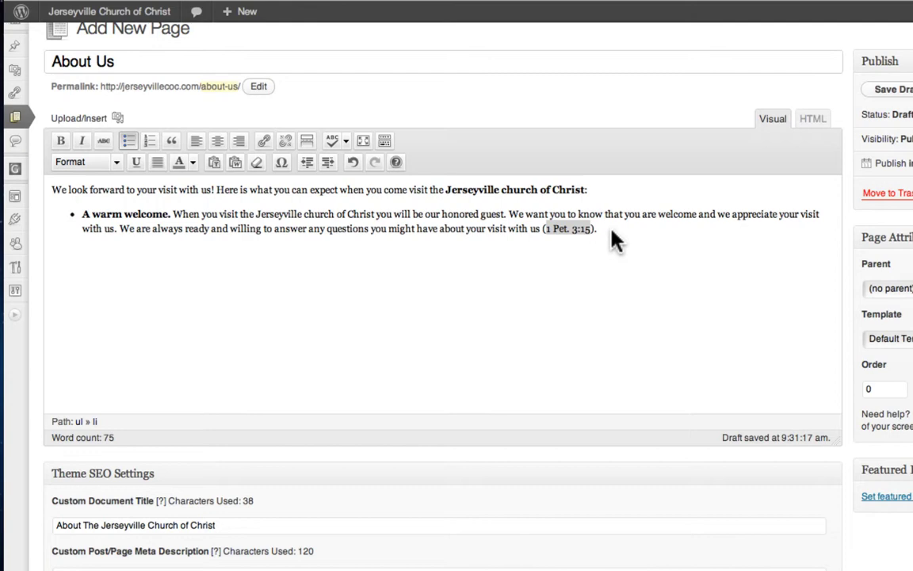
Preview the About Us draft to check that 1 Pet. 3:15 is linked.
left_click(610, 230)
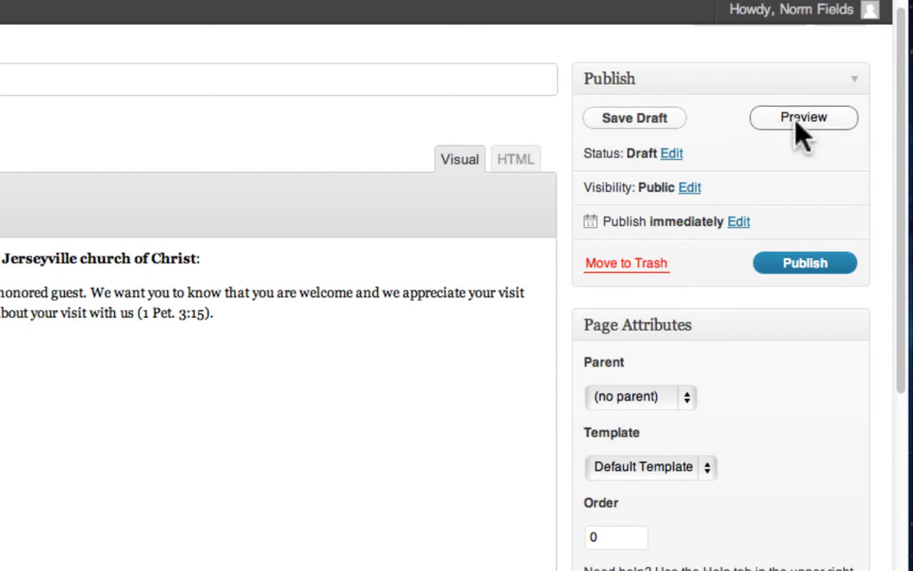
left_click(799, 129)
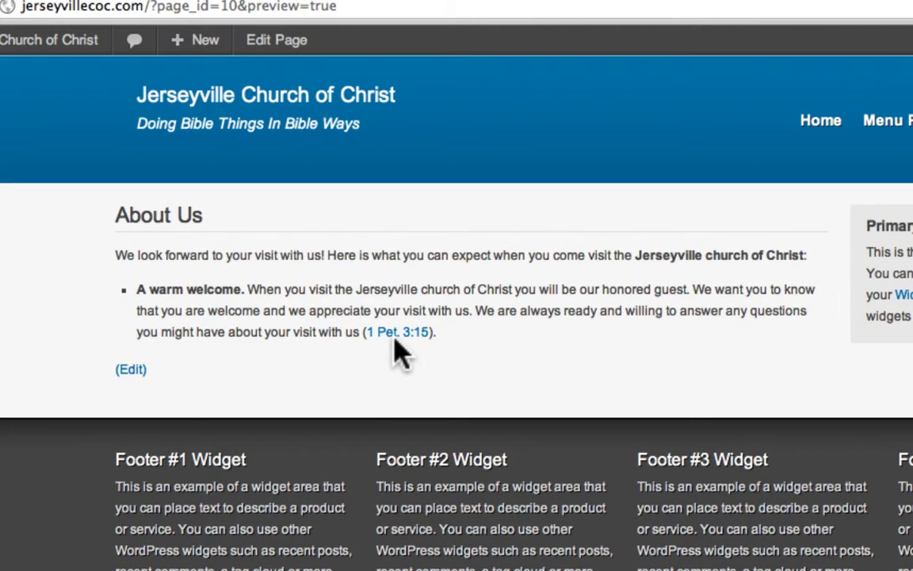
mouse_move(279, 224)
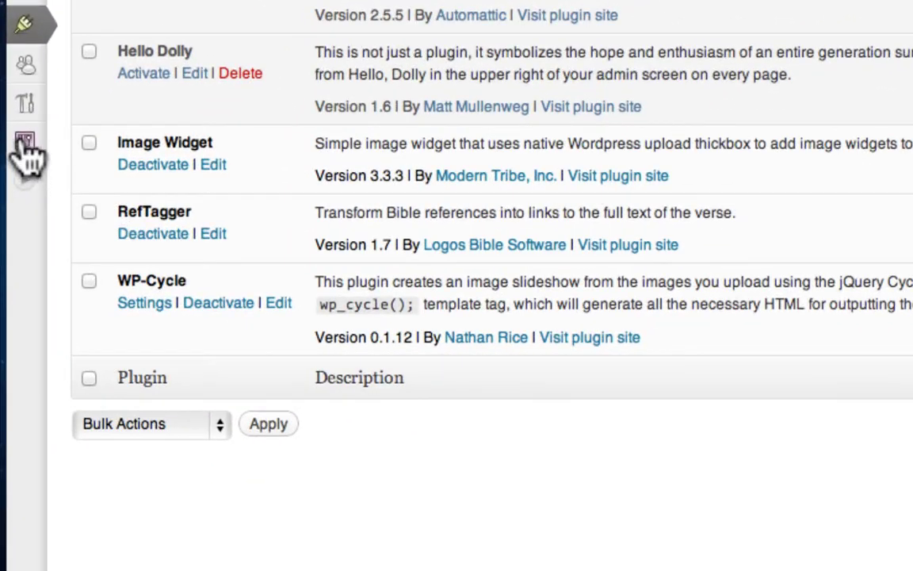
In RefTagger settings choose NKJV, open links in a new window, and add an NKJV Logos icon.
mouse_move(26, 155)
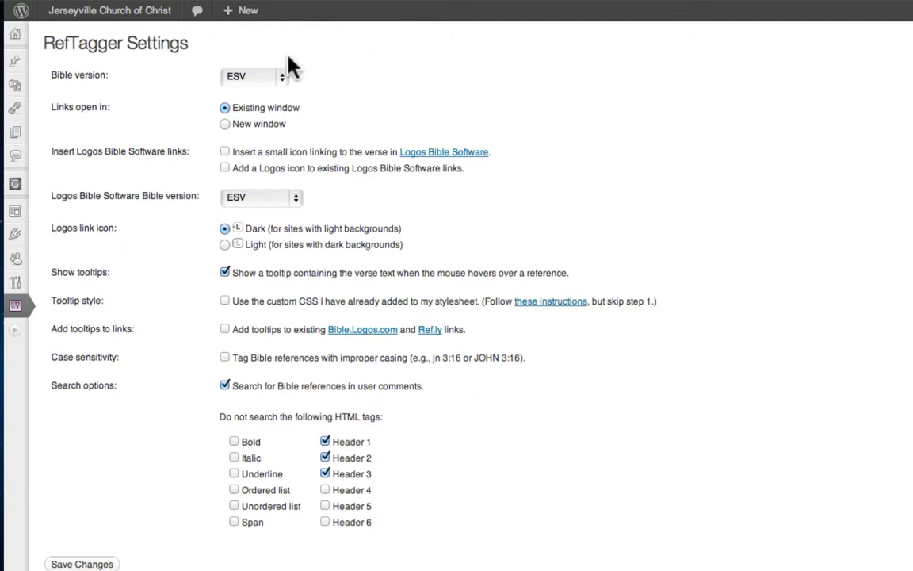
left_click(244, 85)
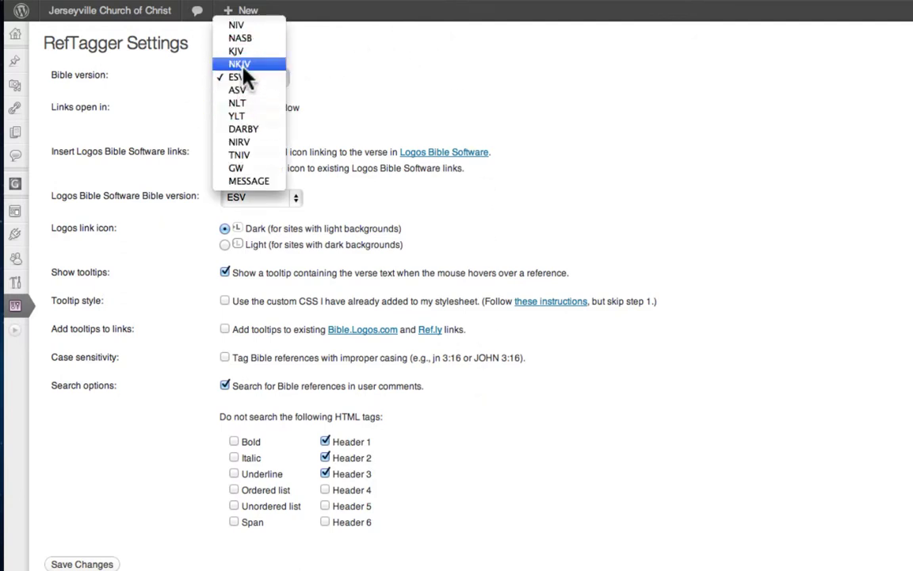
left_click(239, 64)
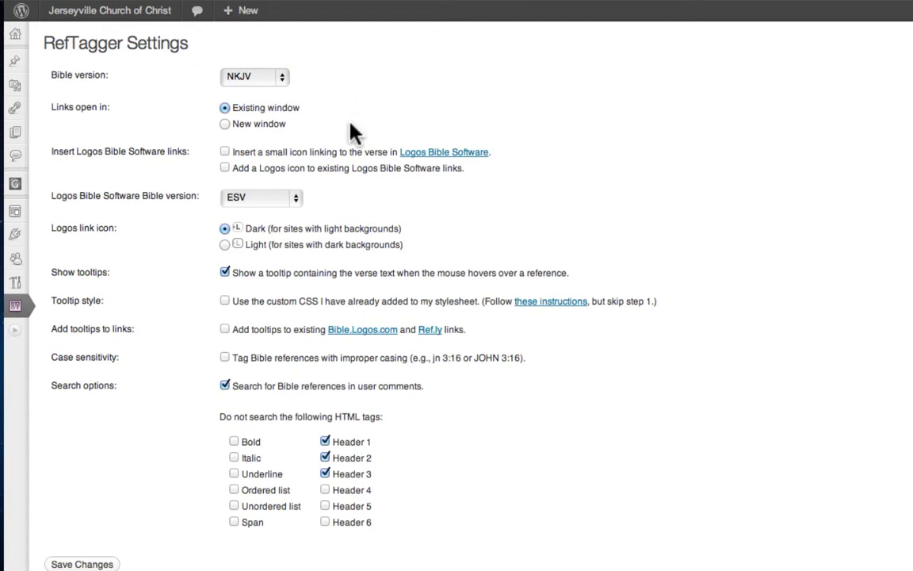
left_click(225, 125)
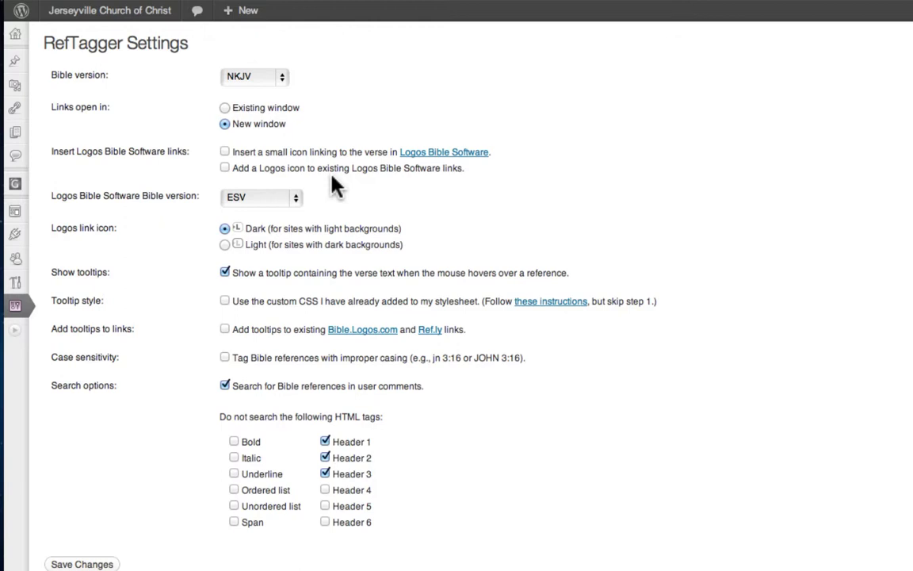
left_click(311, 151)
left_click(236, 202)
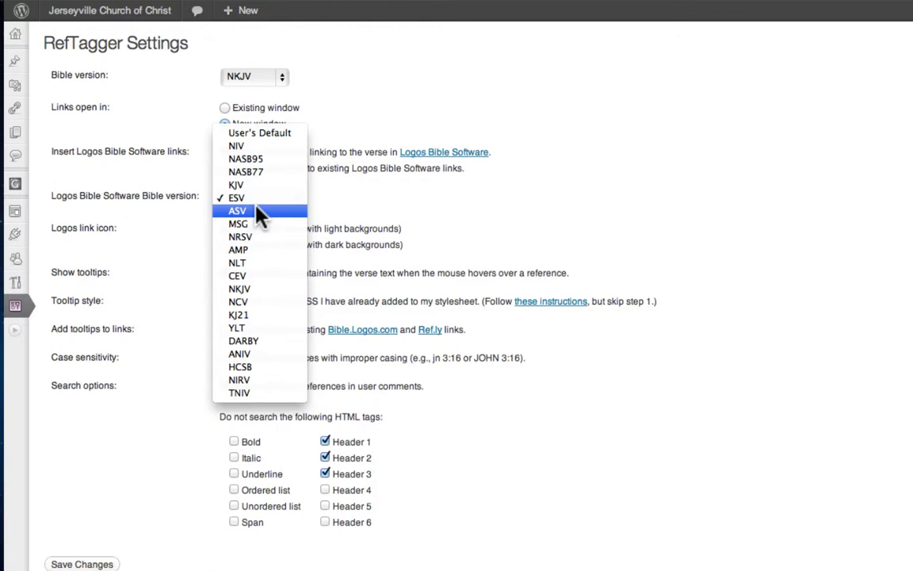
left_click(250, 288)
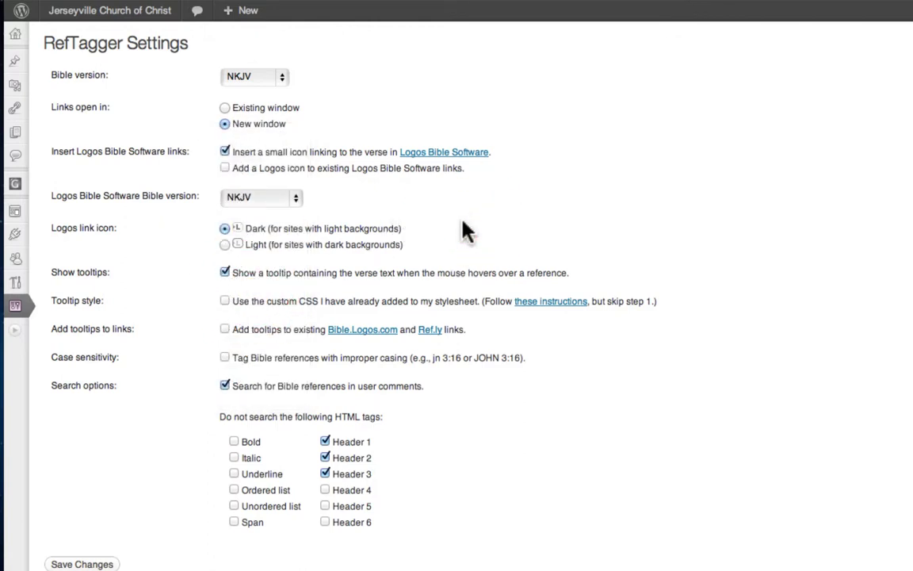
scroll(467, 237, "down", 1)
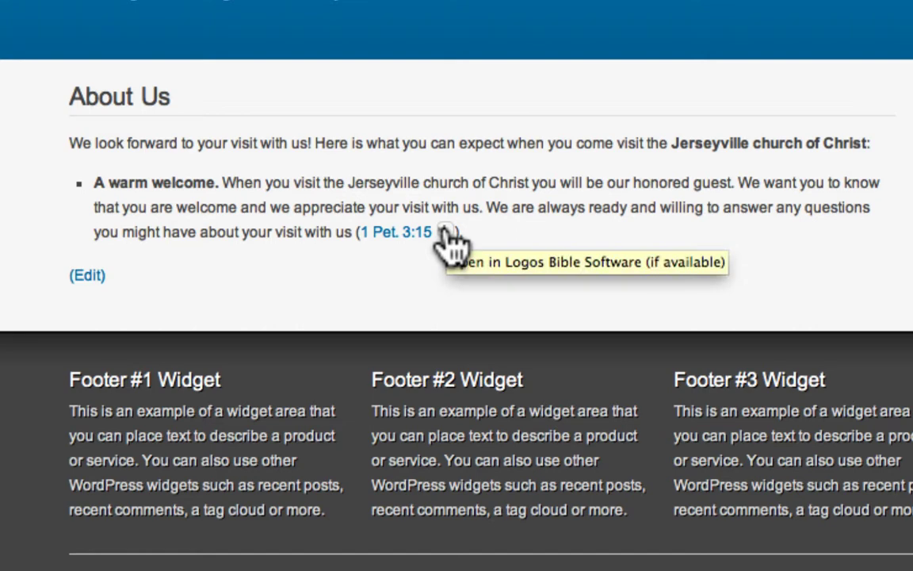
Follow the 1 Pet. 3:15 link to view the verse in NKJV on Biblia.com.
mouse_move(392, 238)
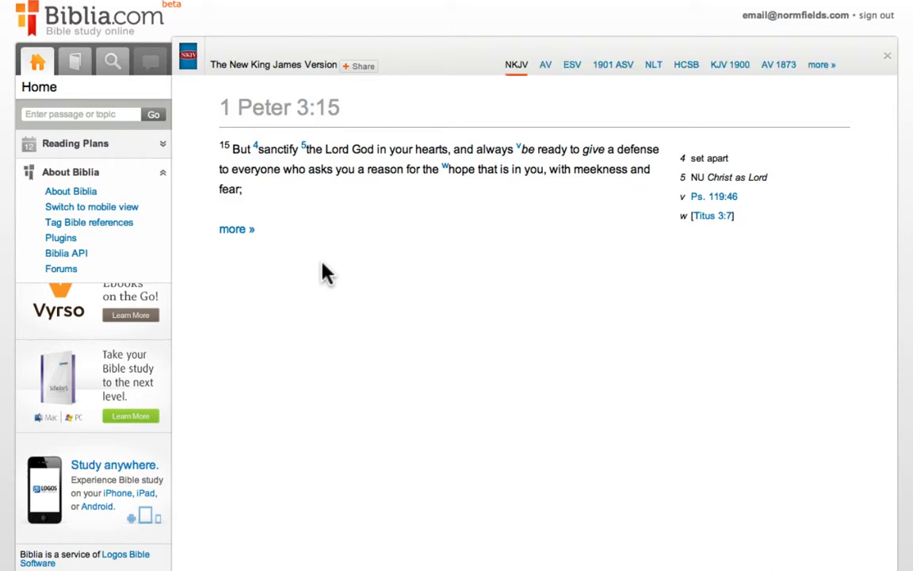
Open the fuller reading view of 1 Peter 3:15 on Biblia.com.
left_click(236, 229)
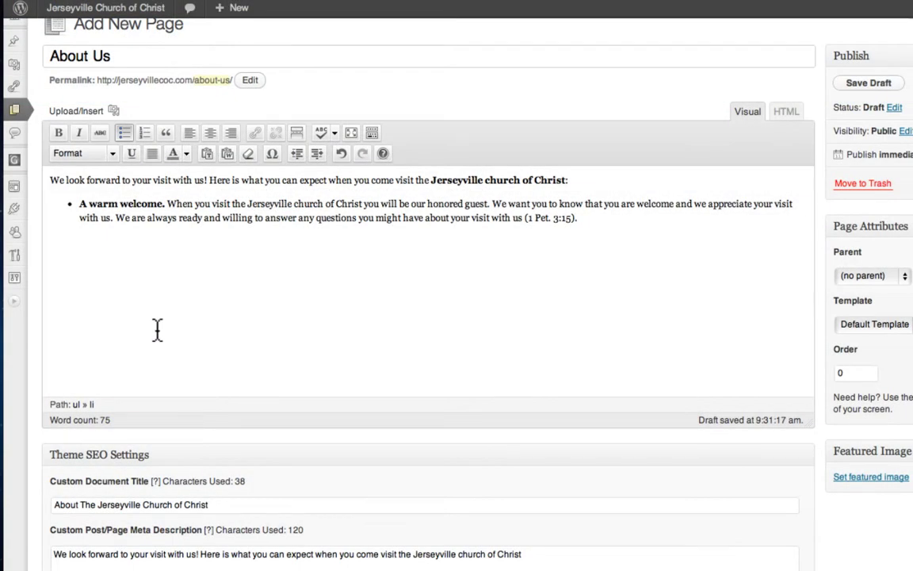
Start a second bullet below the first and type 'A well prepared Bible class.'.
scroll(157, 329, "down", 3)
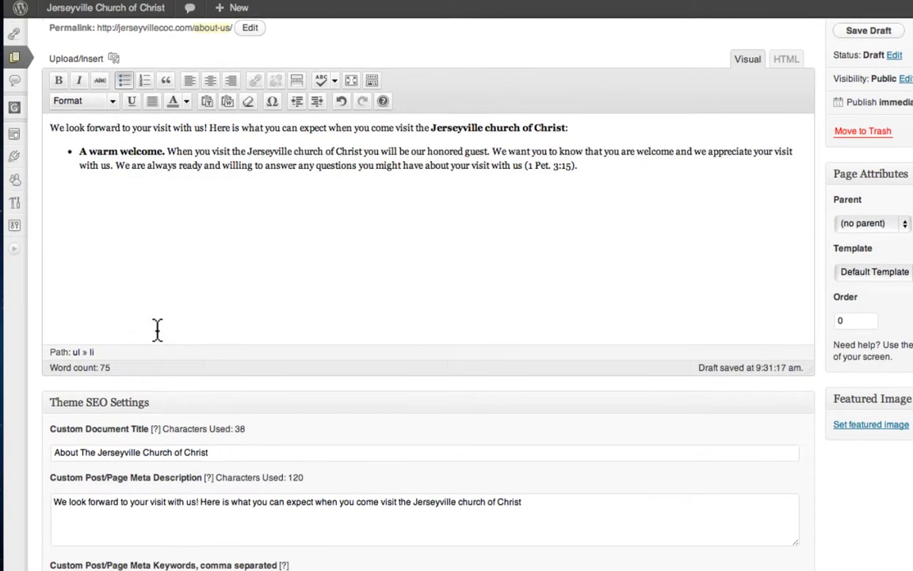
scroll(157, 330, "down", 2)
scroll(161, 339, "up", 3)
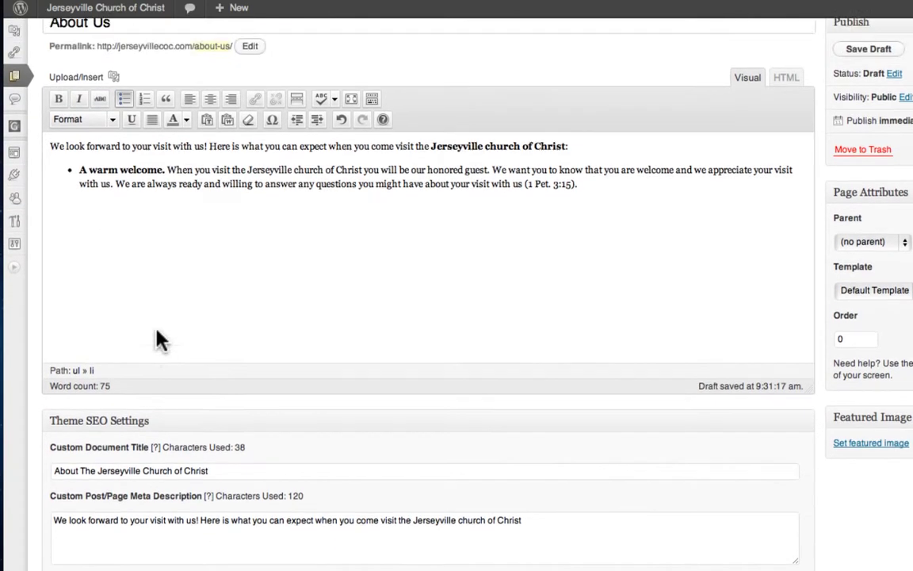
scroll(161, 340, "up", 3)
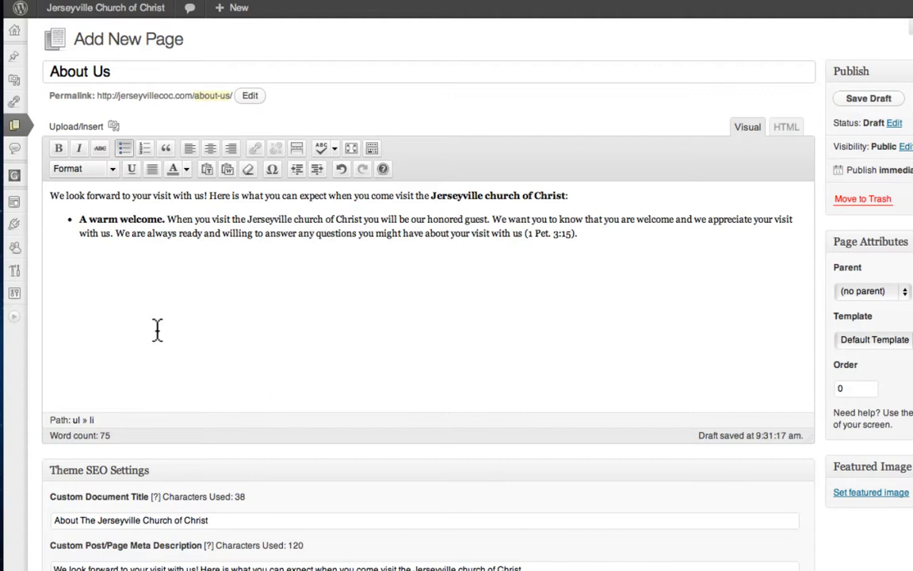
left_click(625, 252)
key("Return")
left_click(81, 251)
type("A well prepared Bible class.")
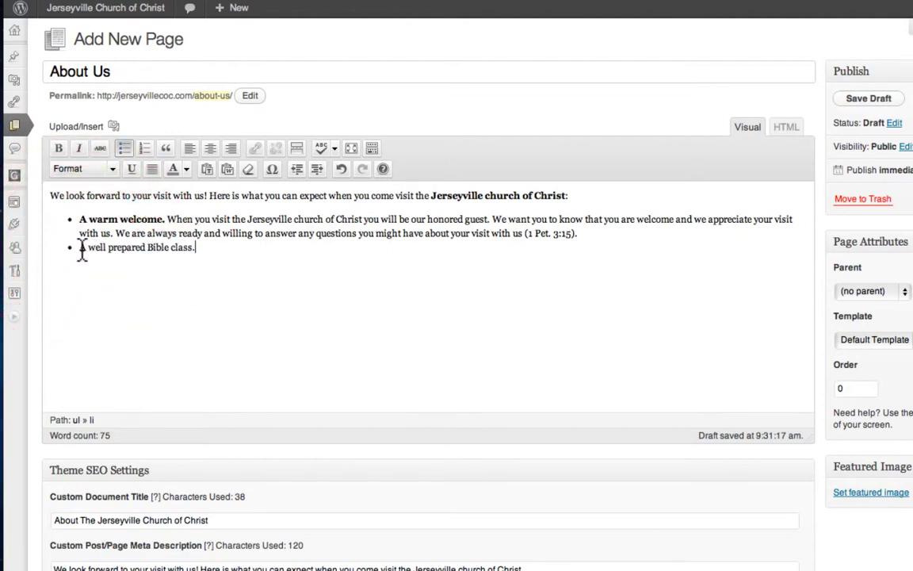
Bold that phrase and paste the full Bible class paragraph after it in regular weight.
left_click_drag(80, 248, 195, 251)
left_click(58, 148)
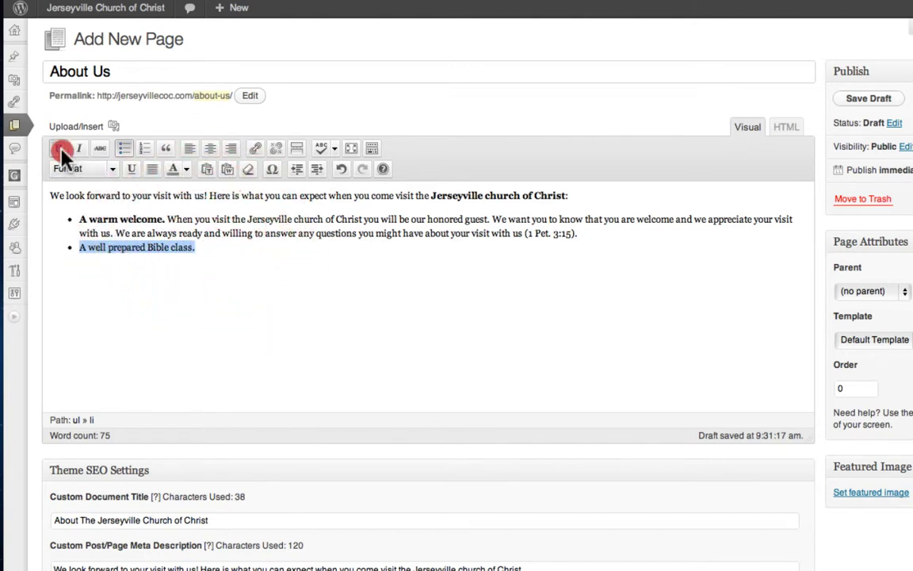
left_click(222, 250)
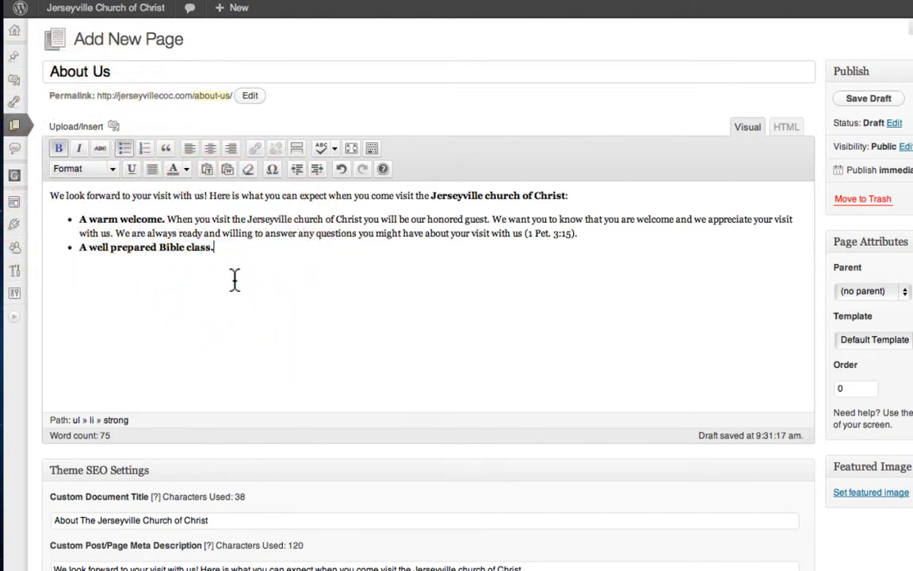
left_click(58, 148)
type("A well prepared Bible class. We have Bible classes for all ages (see the schedule above). At the Jerseyville church of Christ, we believe that the Bible is the inspired word of God (2 Tim. 3:16, 17). We take our study of the Bible very seriously - one must hear the word of God in order to have biblical faith (Rom. 10:17) and be born again (1 Pet. 1:23). For this reason we work very hard to make sure that the Bible classes taught by the Jerseyville church of Christ are well prepared and biblically accurate.")
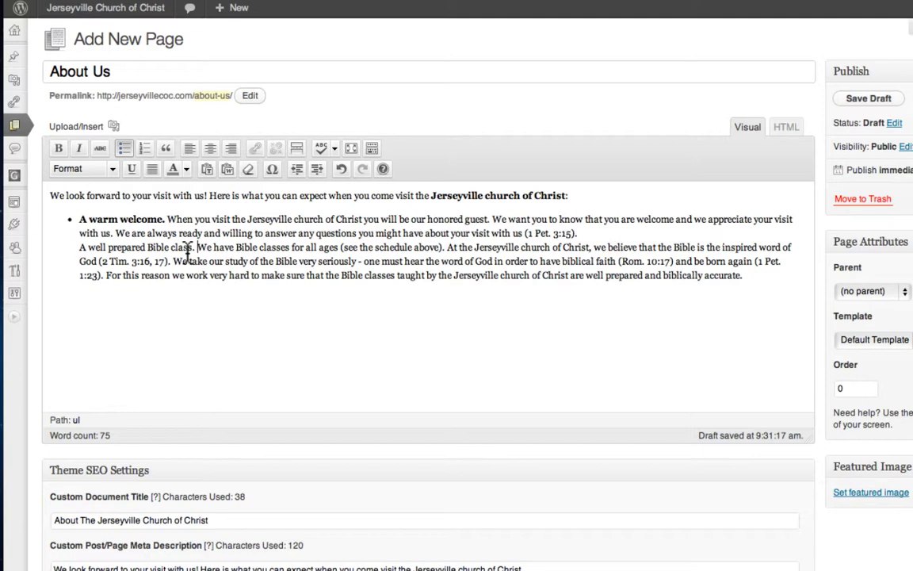
Restore the paragraph as a bullet and bold its lead phrase 'A well prepared Bible class.'.
left_click(76, 248)
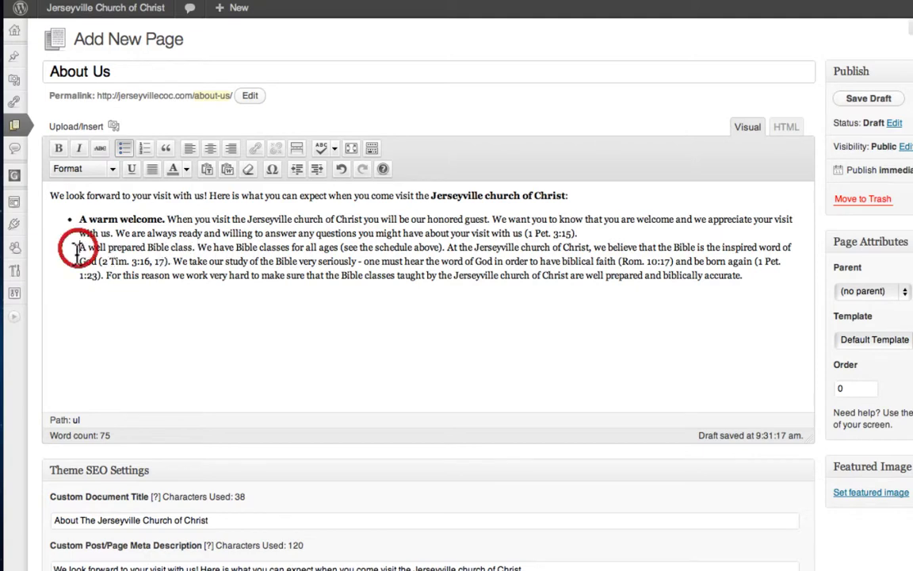
left_click(125, 149)
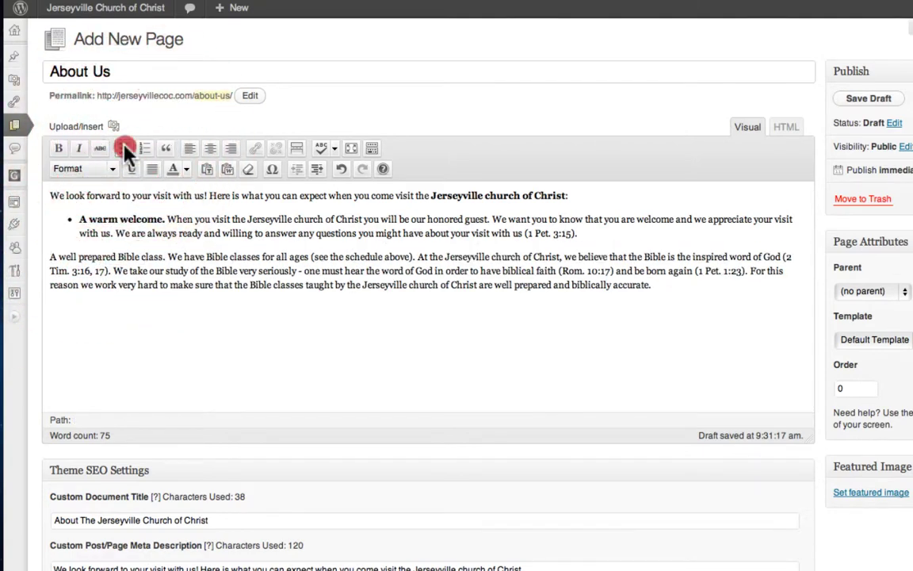
left_click(125, 149)
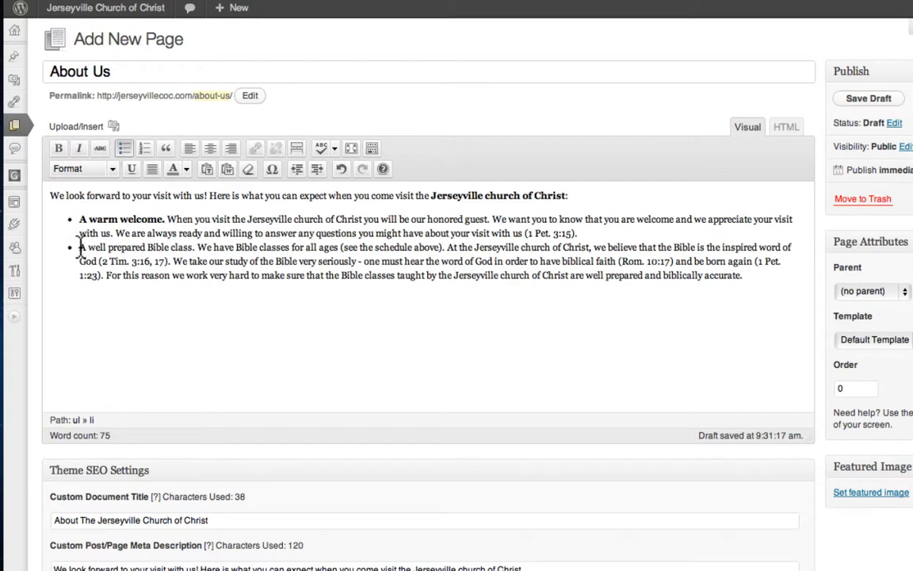
left_click_drag(79, 247, 197, 248)
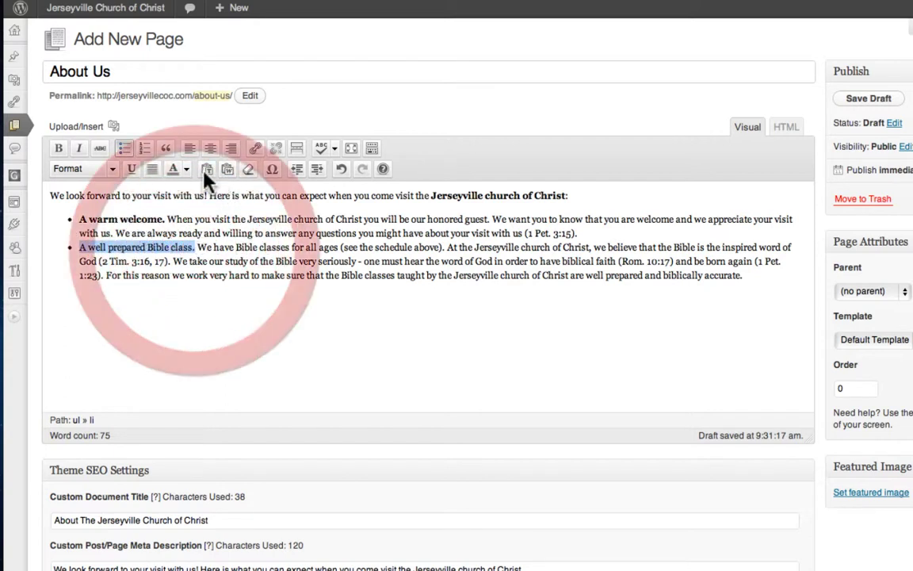
left_click(58, 149)
left_click(153, 316)
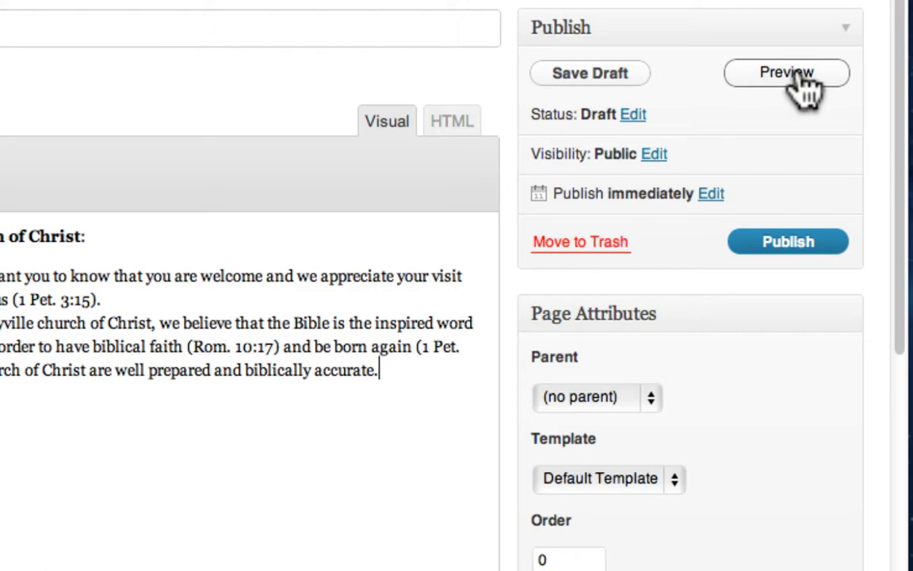
Preview the About Us draft and check the RefTagger popups on its verse links.
left_click(801, 79)
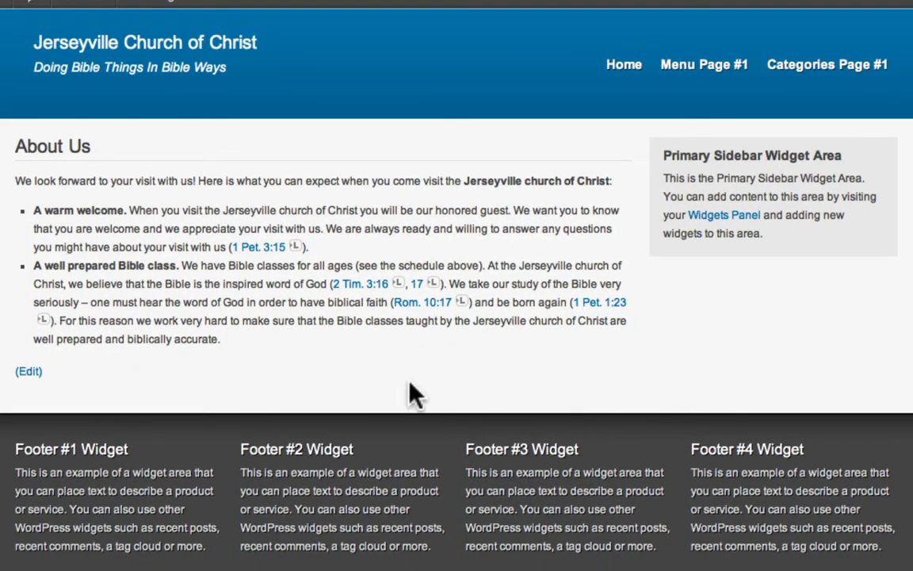
mouse_move(372, 289)
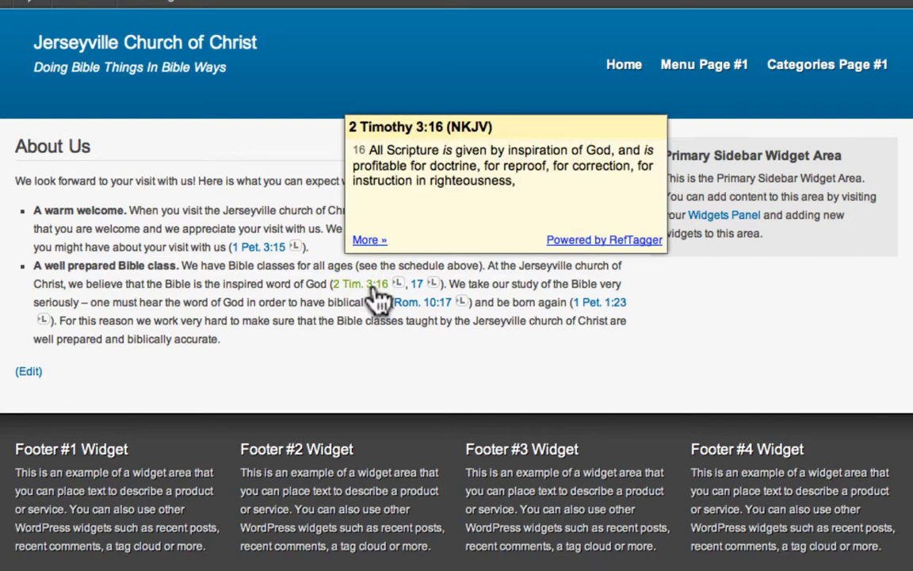
mouse_move(415, 292)
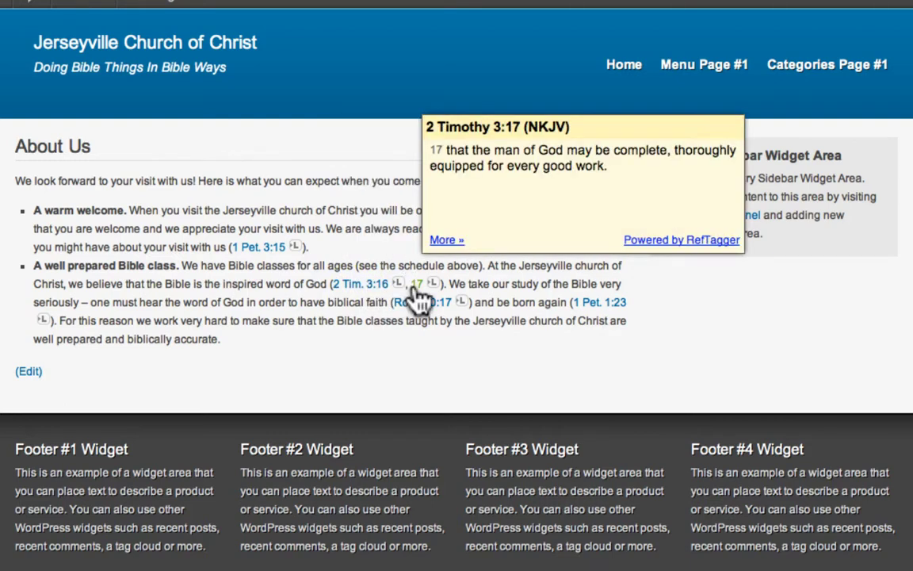
mouse_move(410, 312)
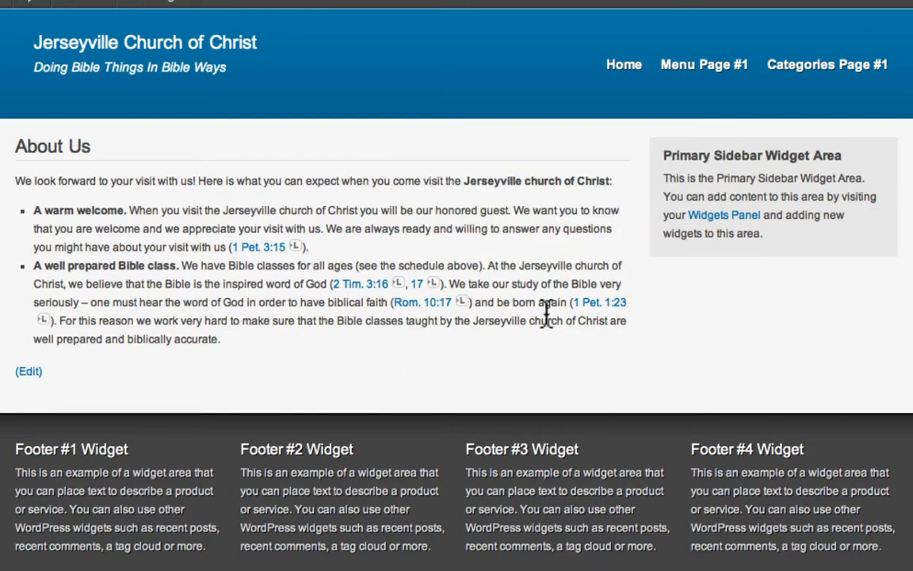
mouse_move(590, 308)
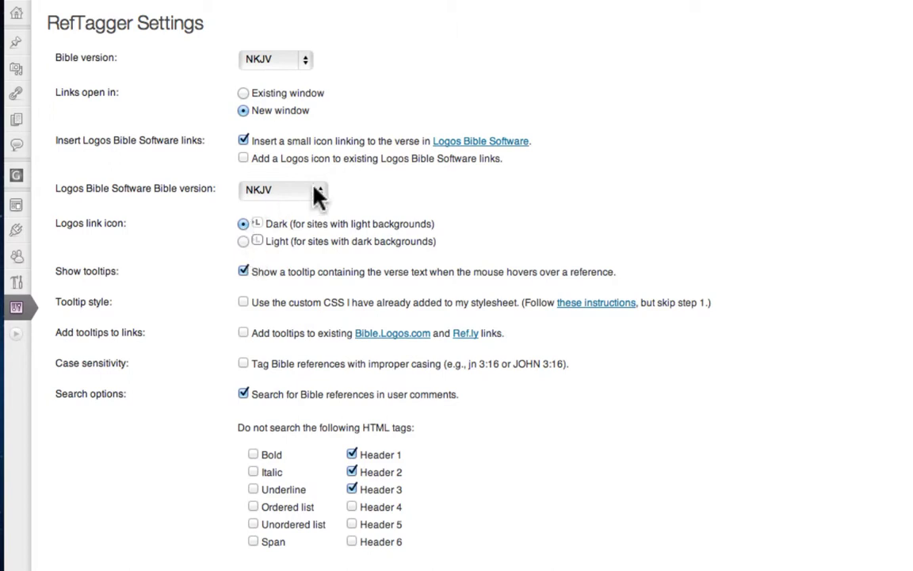
Disable the Logos Bible Software icon beside verse links and save the RefTagger settings.
left_click(244, 141)
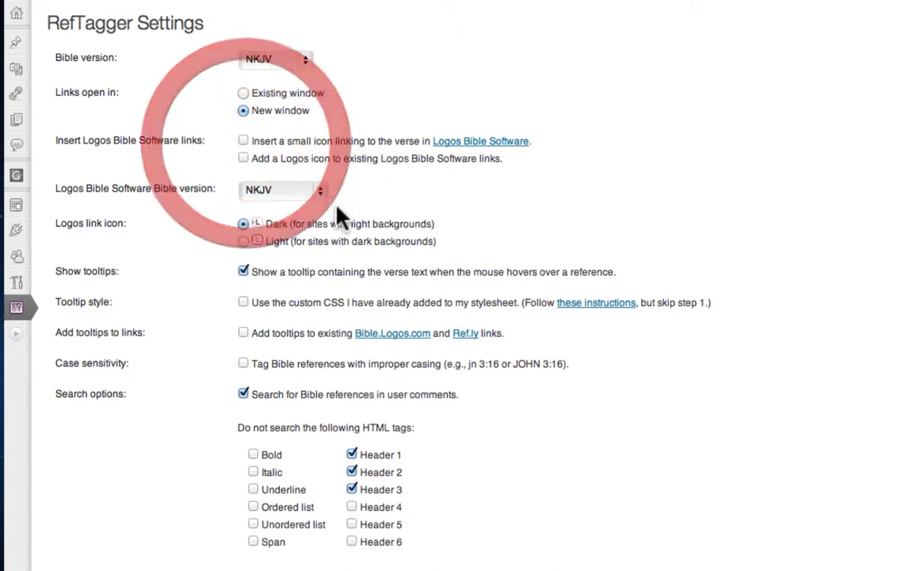
left_click(111, 501)
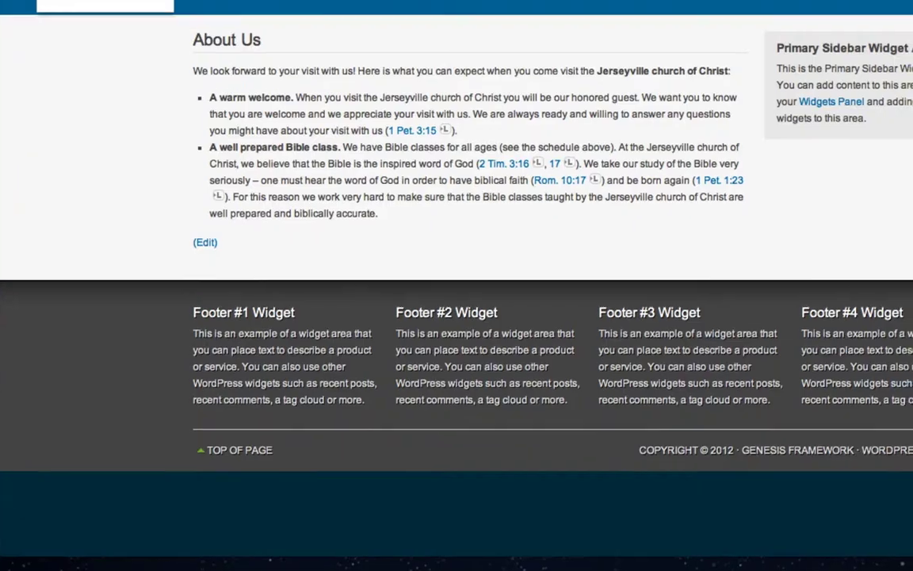
scroll(107, 108, "up", 4)
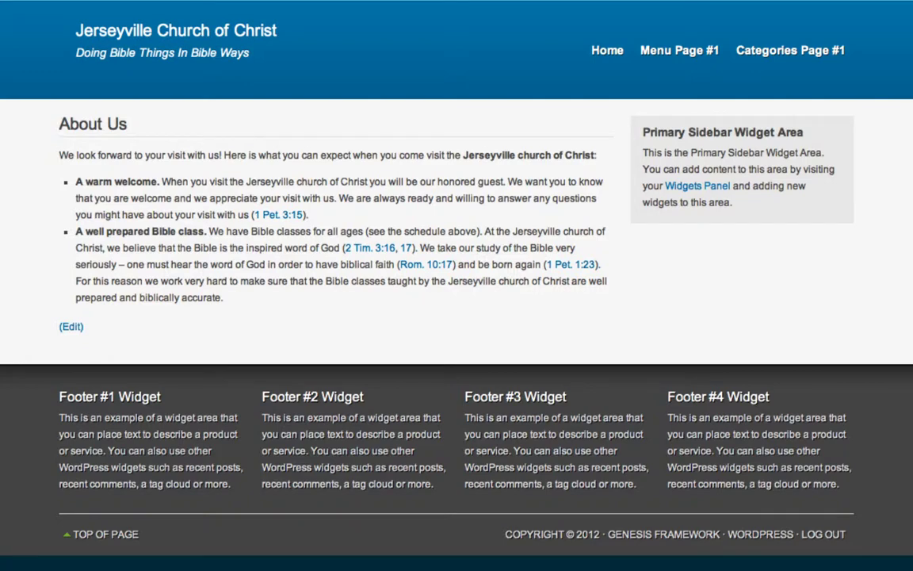
Check that the preview's verse links show popups without Logos icons.
mouse_move(277, 222)
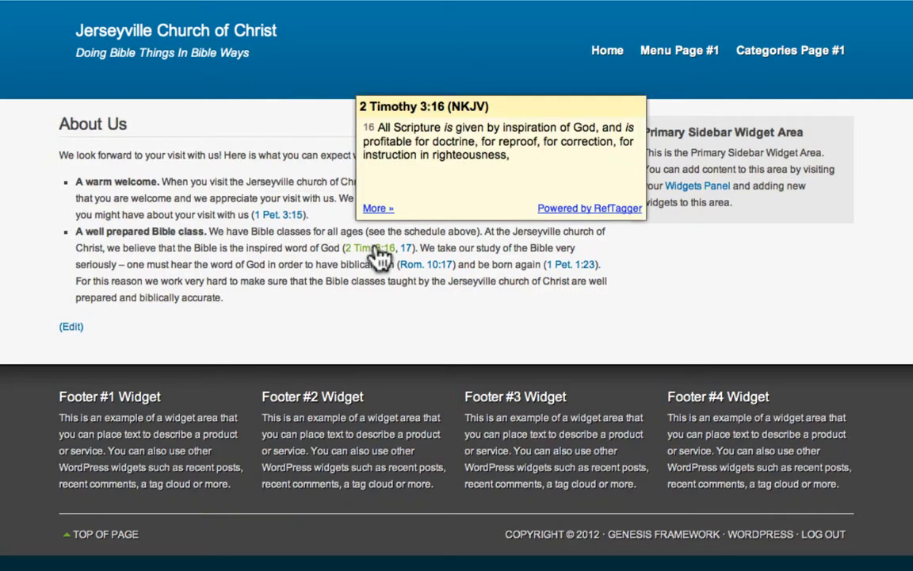
mouse_move(405, 249)
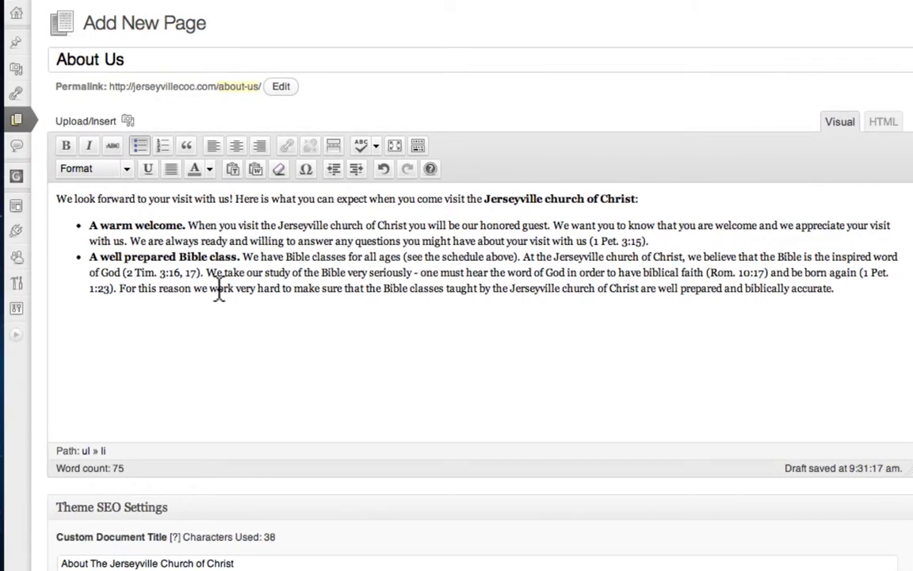
Change '2 Tim. 3:16, 17' to '2 Tim. 3:16-17' and confirm it links in the preview.
left_click(188, 271)
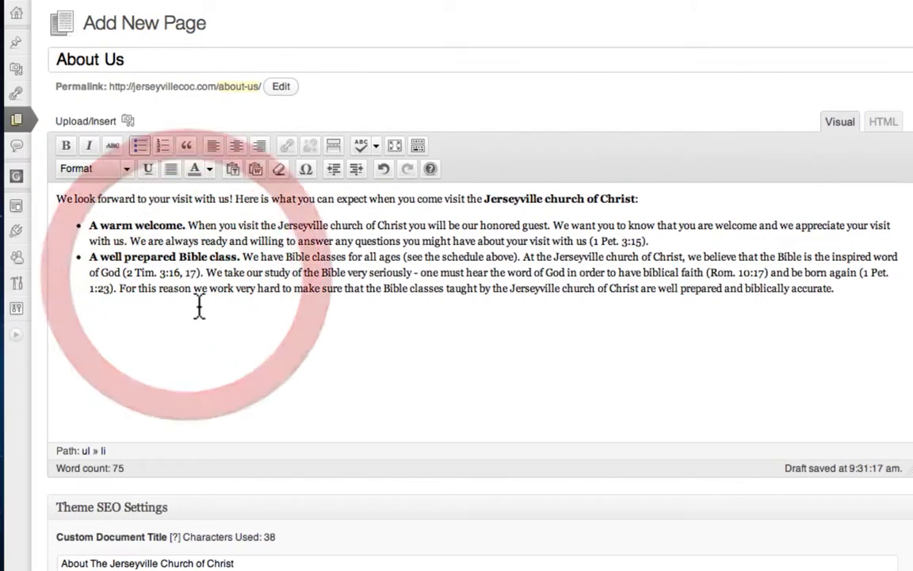
key("BackSpace")
key("BackSpace")
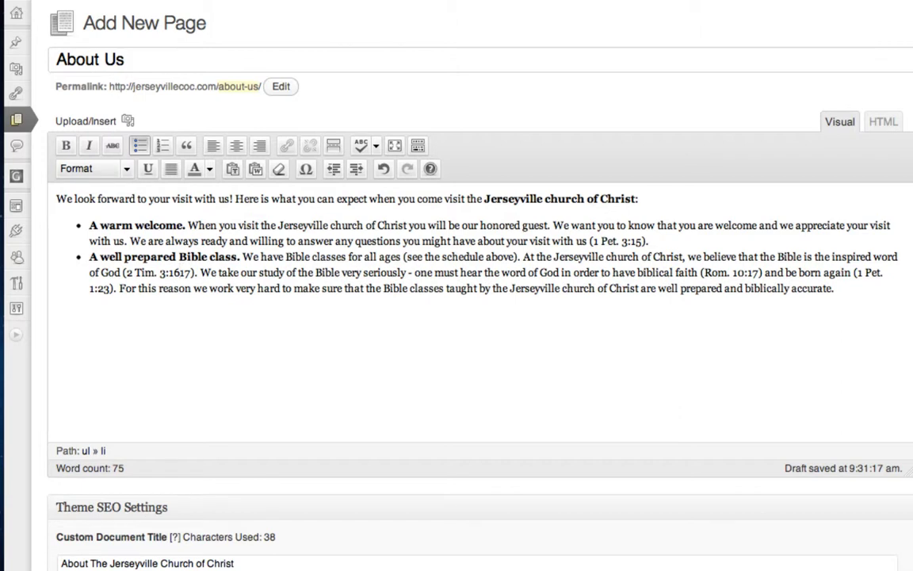
type("-")
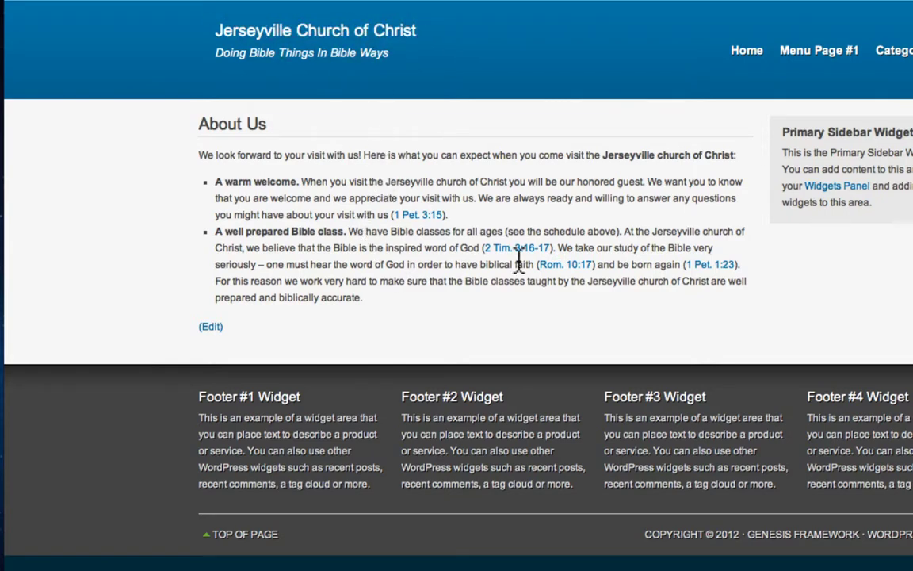
mouse_move(523, 254)
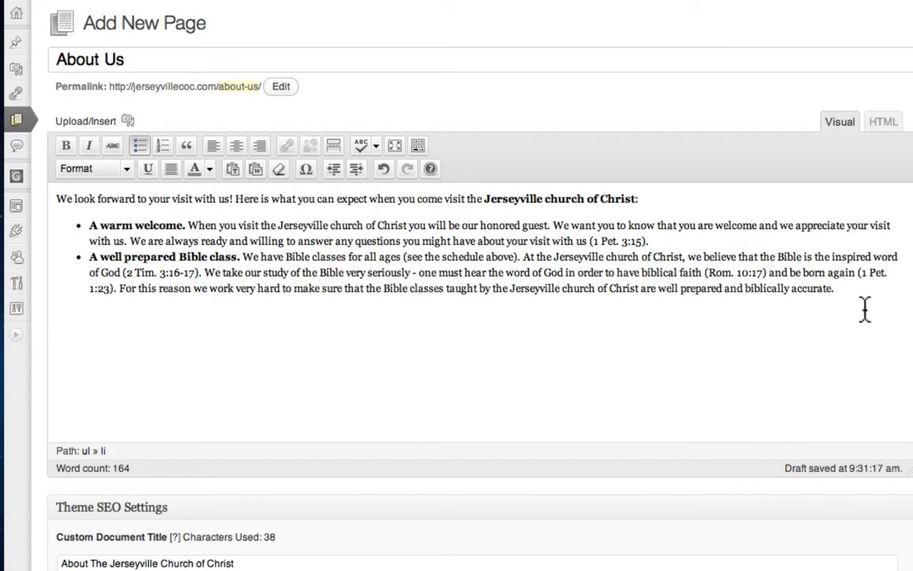
Add a third bullet with the pasted worship service paragraph, deleting the stray </strong>.
left_click(865, 309)
key("Return")
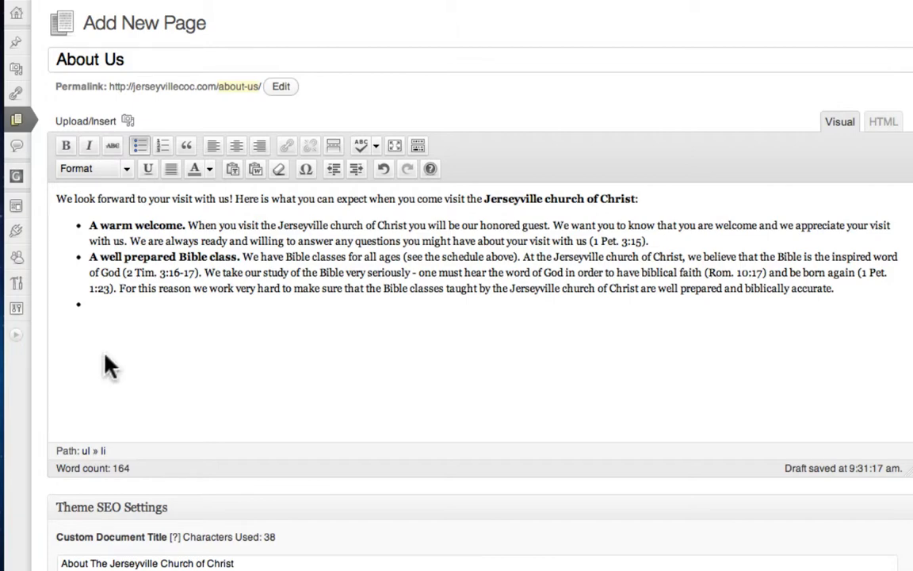
type("A reverent worship service.</strong> The Jerseyville church of Christ worships the Heavenly Father in spirit and truth (Jn. 4:24). We understand that when we engage in worship we are presenting ourselves before the throne of Heaven with Jesus in our midst (Heb. 2:12; Eph. 2:18). We approach that worship with reverence and sincerity. When you visit the Jerseyville church of Christ you will witness true New Testament worship in singing, praying, contribution, communion and preaching - as the New Testament instructs (Acts 2:42).")
left_click_drag(266, 306, 219, 309)
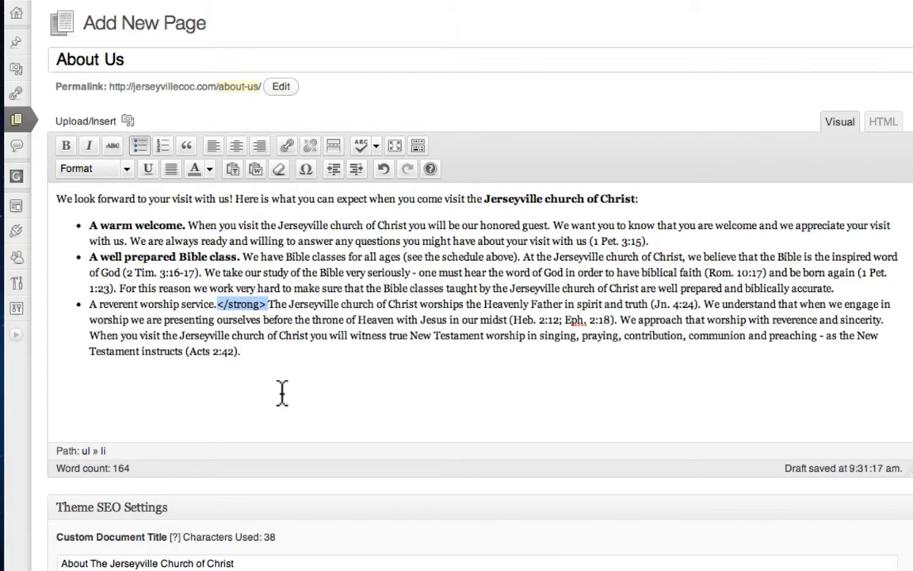
key("BackSpace")
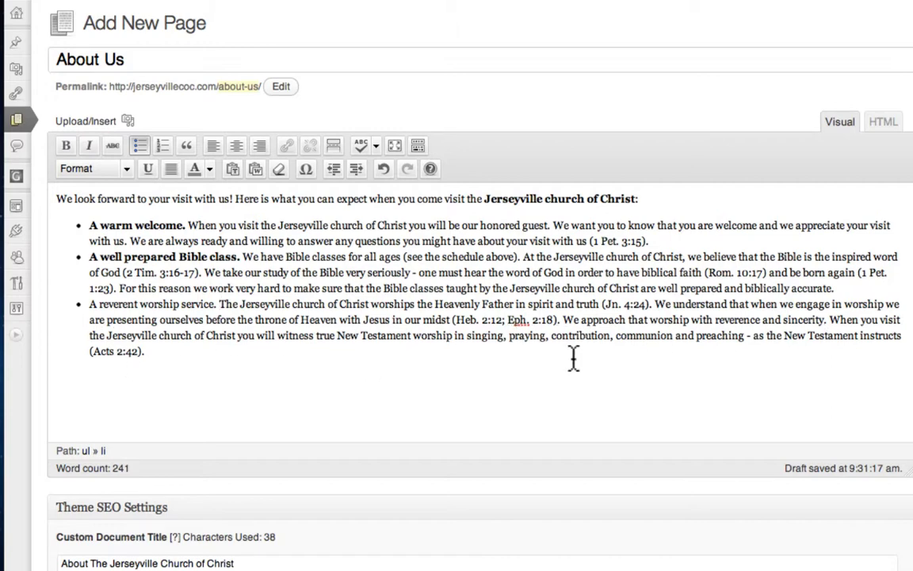
Bold 'A reverent worship service.' and end the list with a plain paragraph line.
left_click(92, 303)
left_click_drag(92, 304, 217, 306)
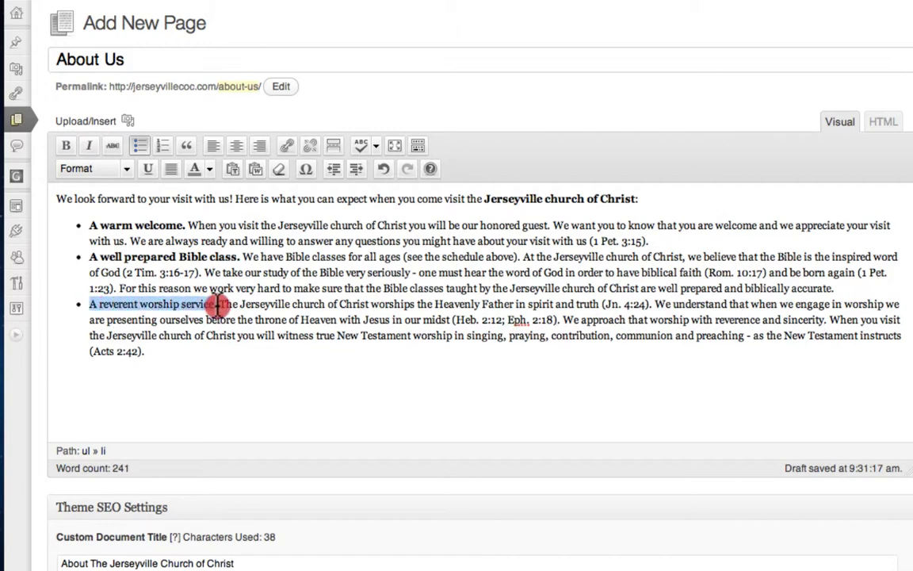
left_click(65, 145)
left_click(216, 349)
key("Return")
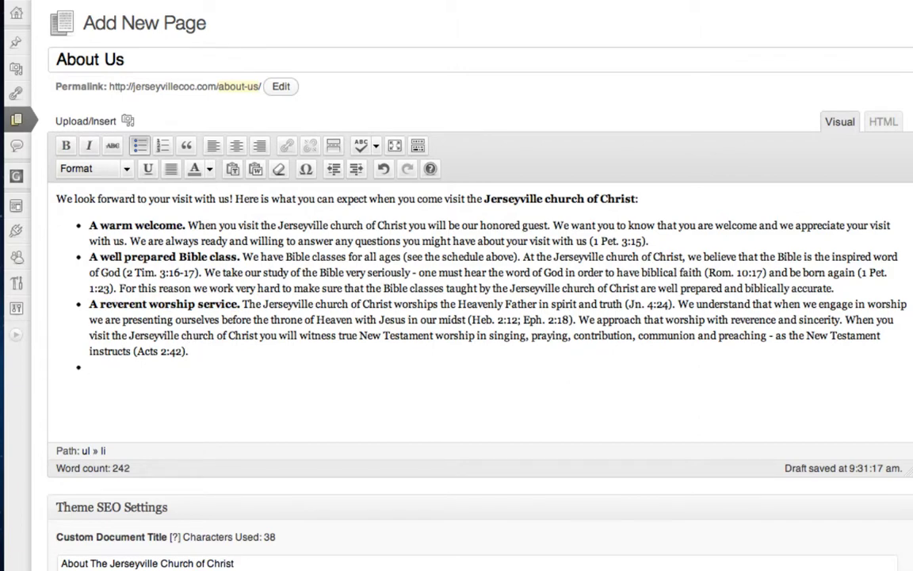
left_click(139, 145)
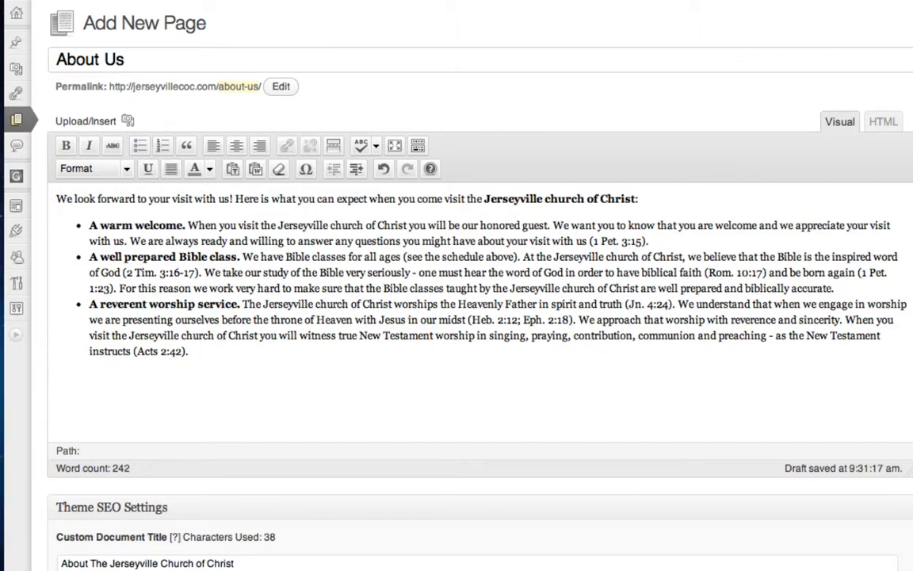
Make the empty line below the list a Heading 2 and paste the contact sentence.
left_click(125, 169)
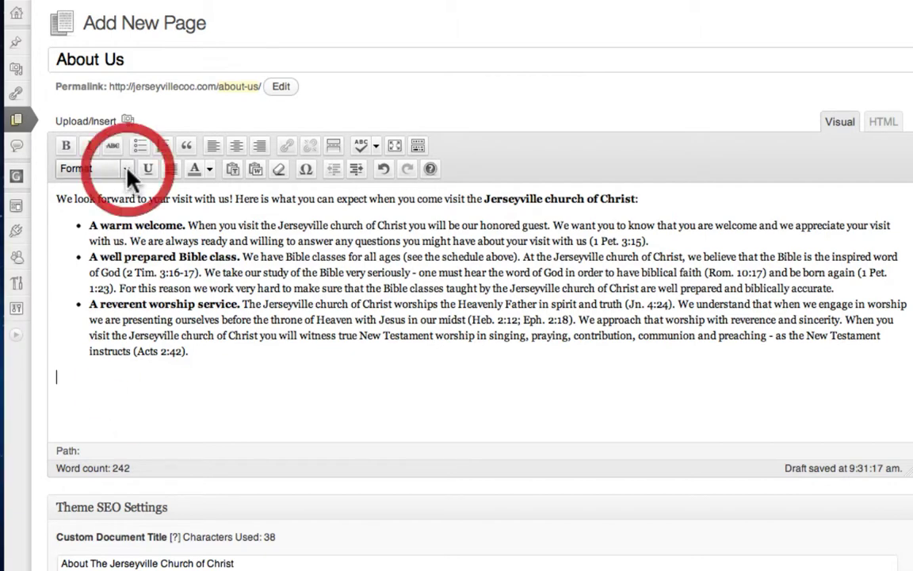
left_click(126, 286)
key("ctrl+z")
left_click(88, 364)
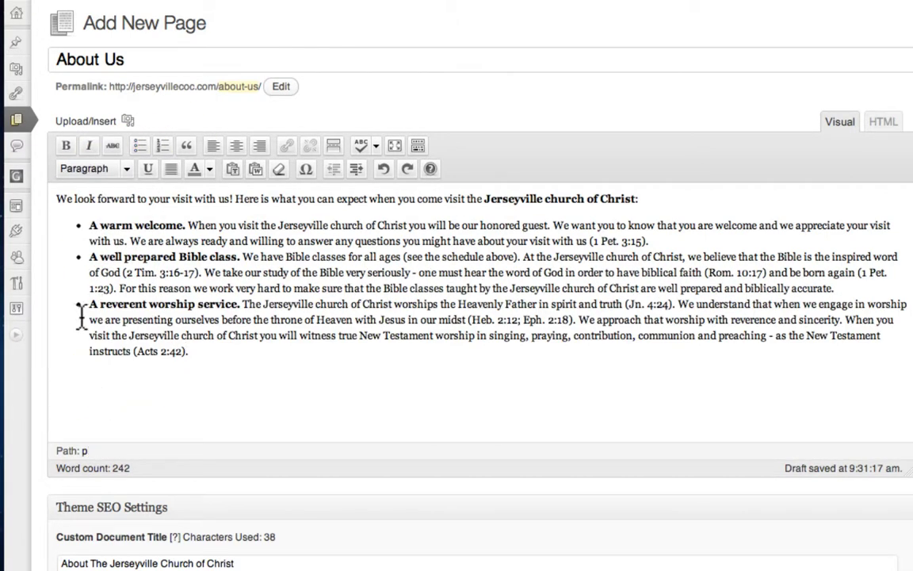
left_click(125, 169)
left_click(98, 285)
type("If you have any questions or would like to request more information about the Jerseyville church of Christ, please use the form below to contact us.")
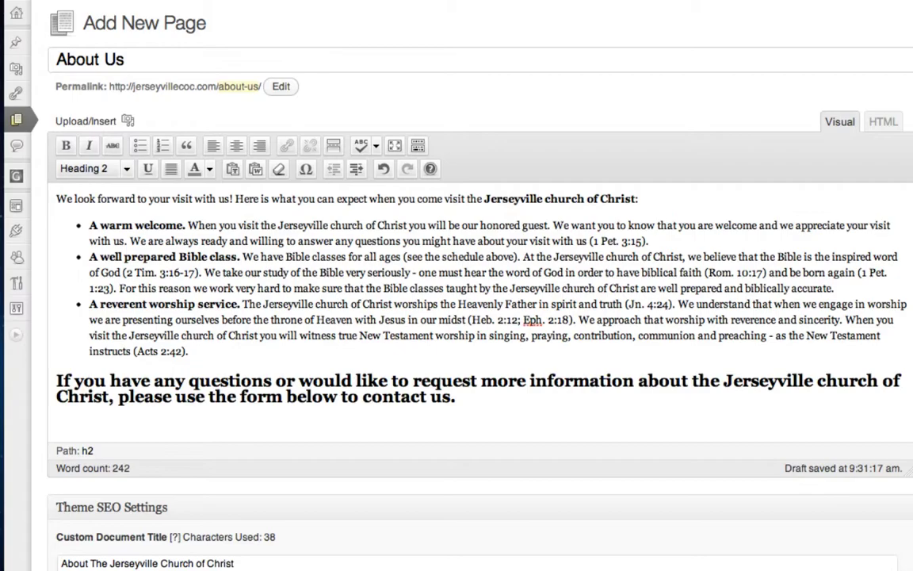